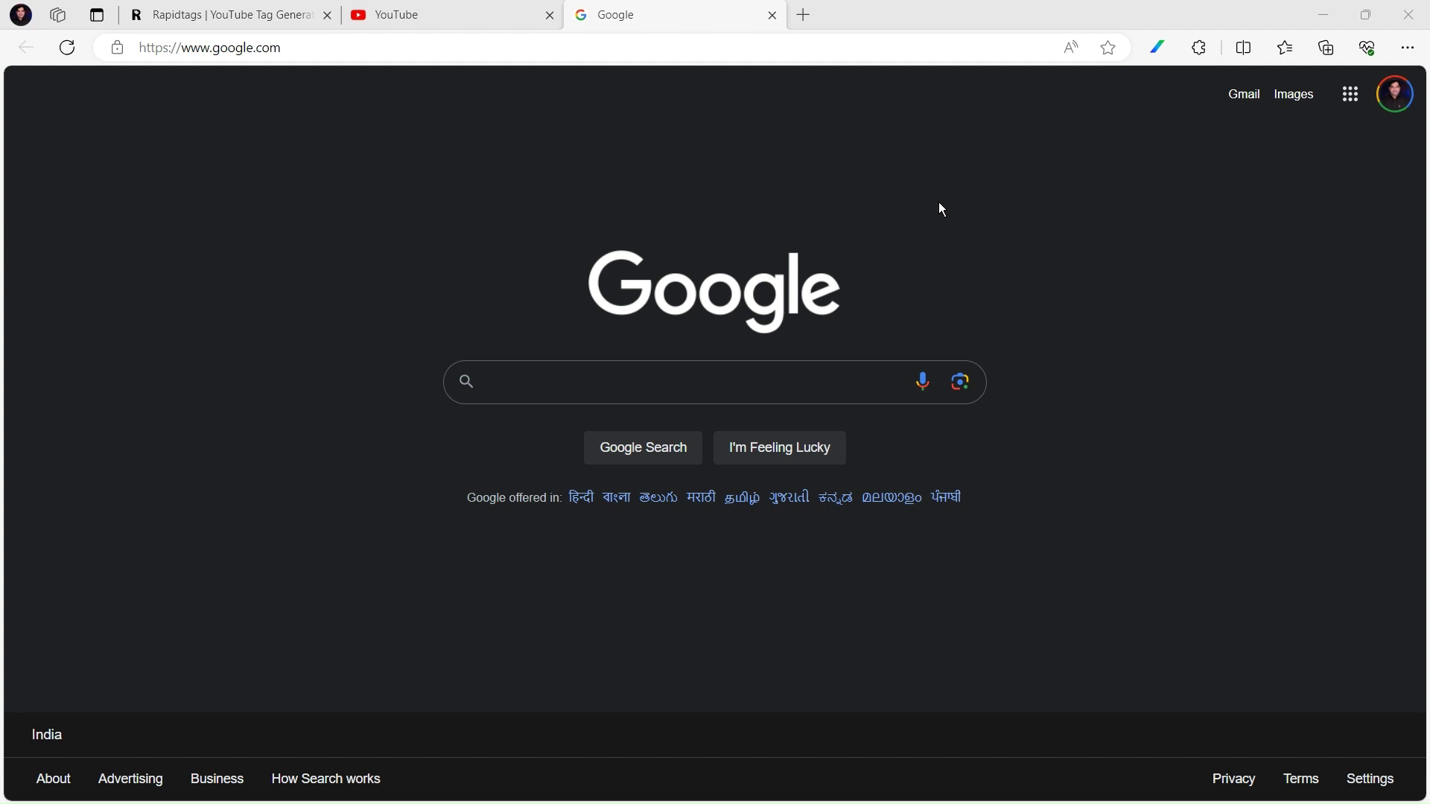
Search the web for "treesize free app" and open the JAM Software page for TreeSize Free.
left_click(628, 379)
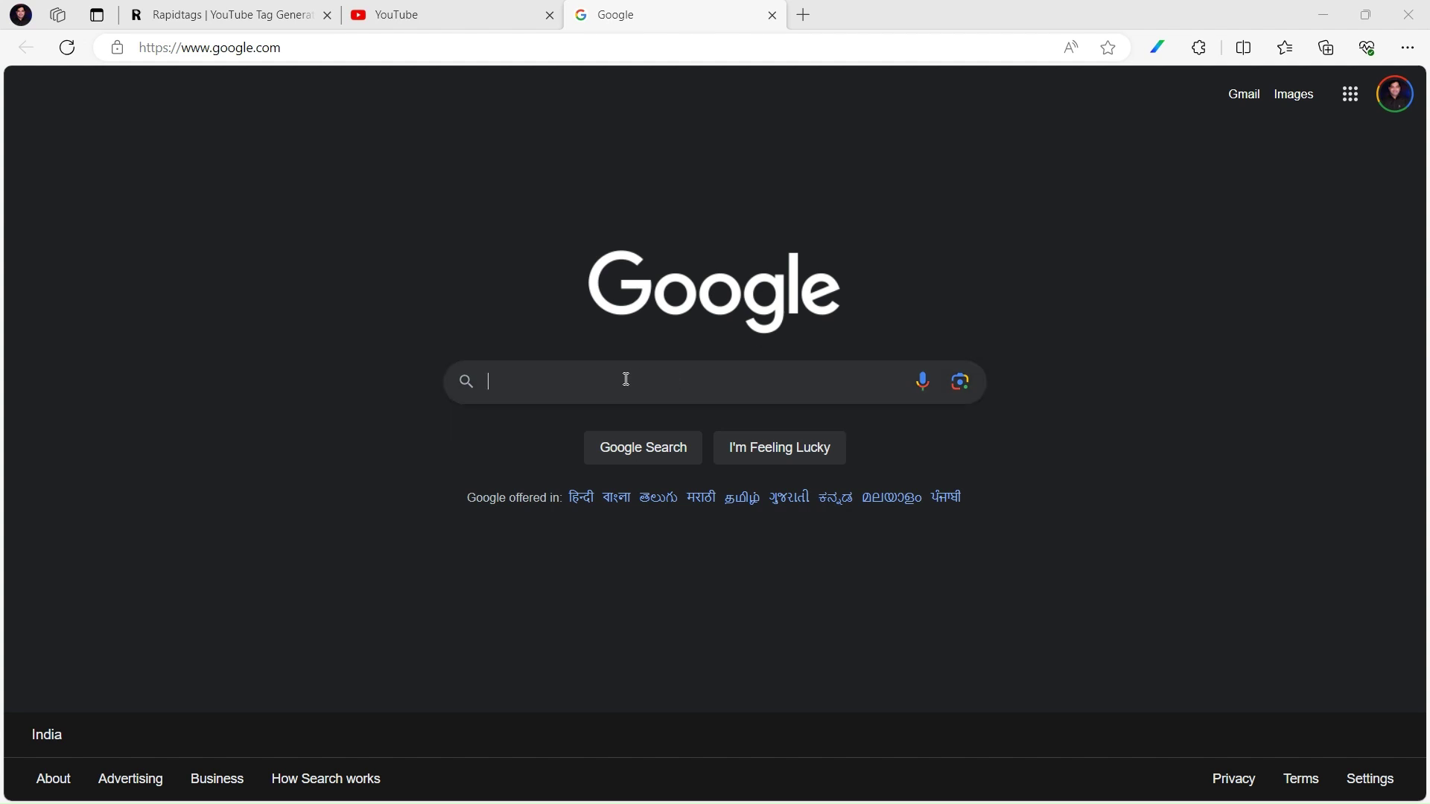
type("tre")
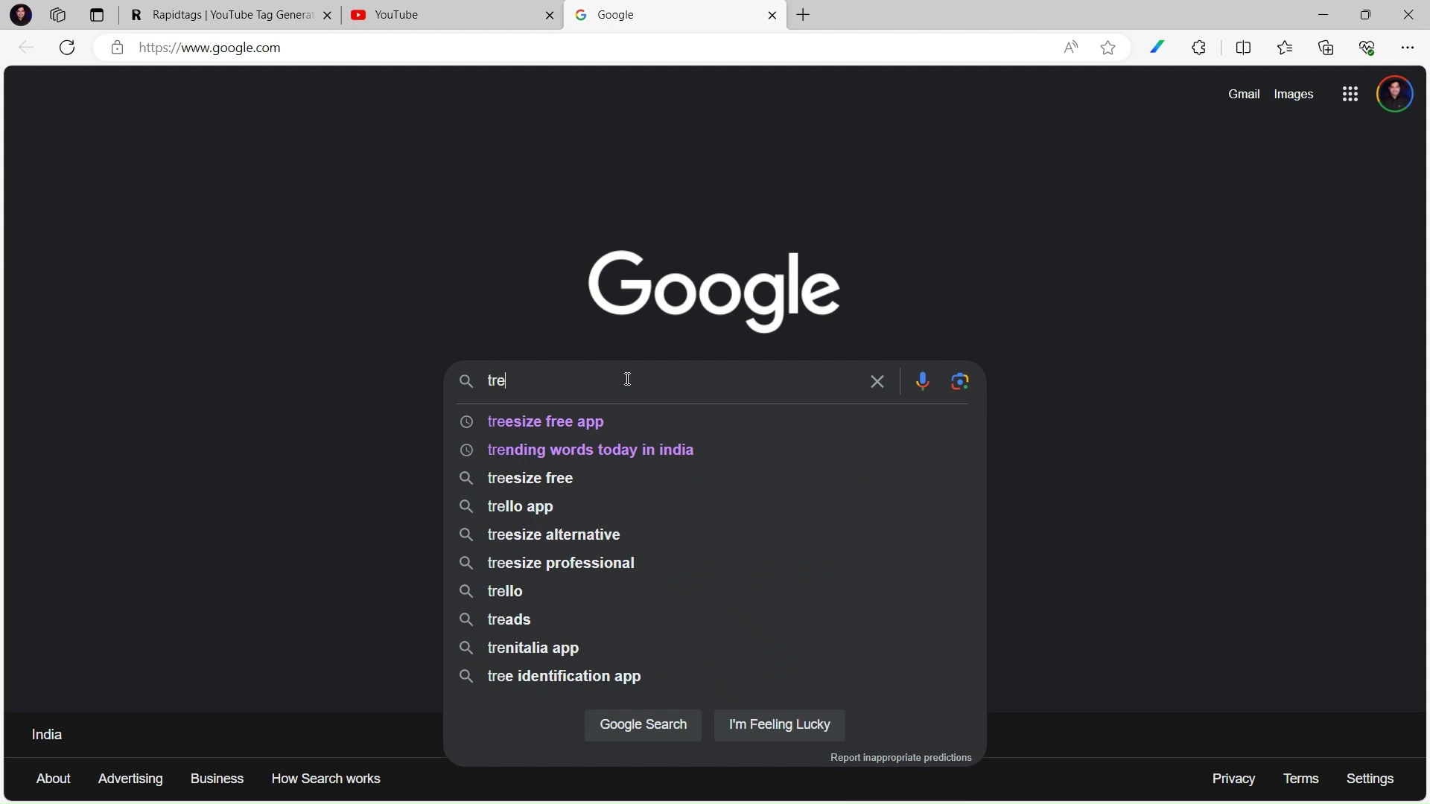
key("Down")
key("Return")
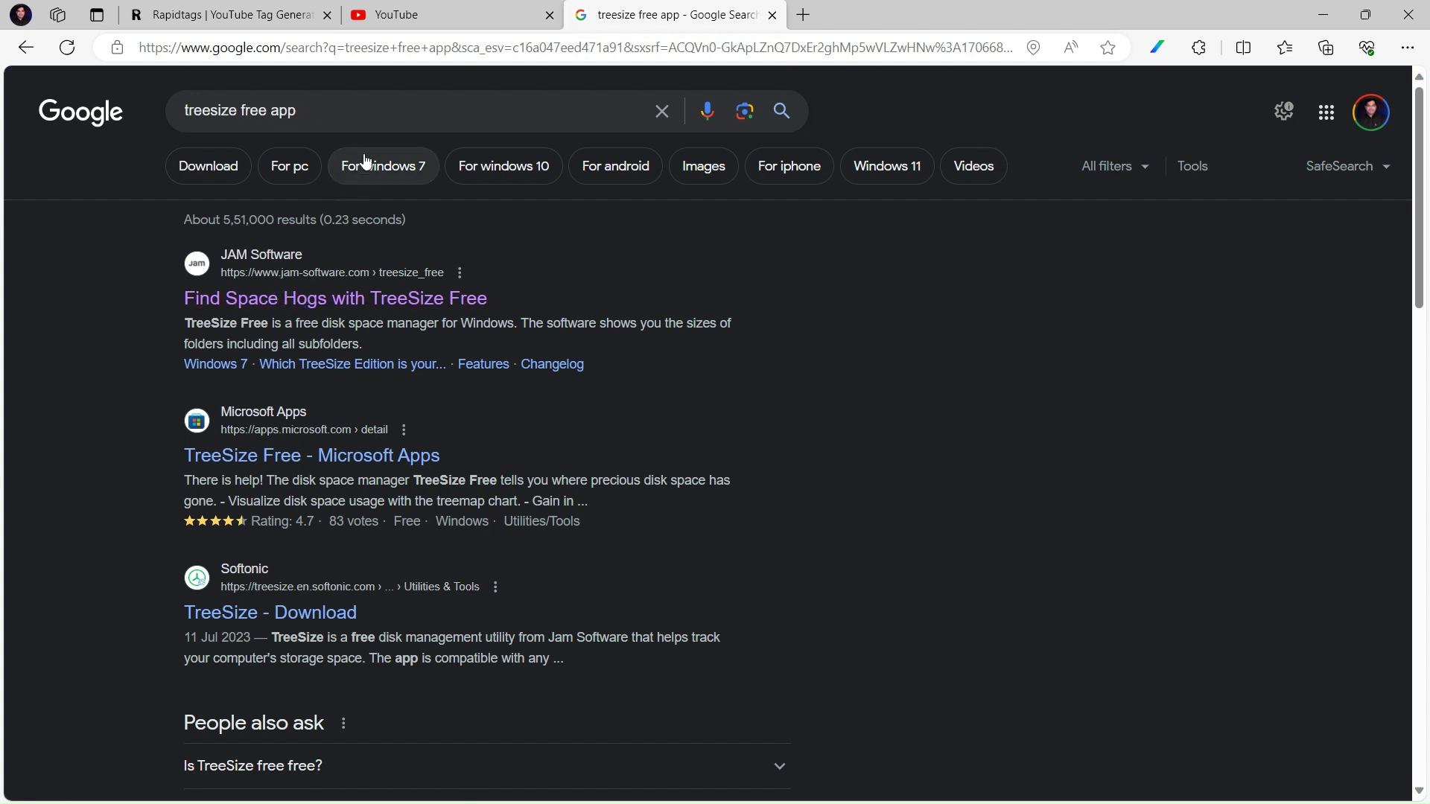
left_click(241, 302)
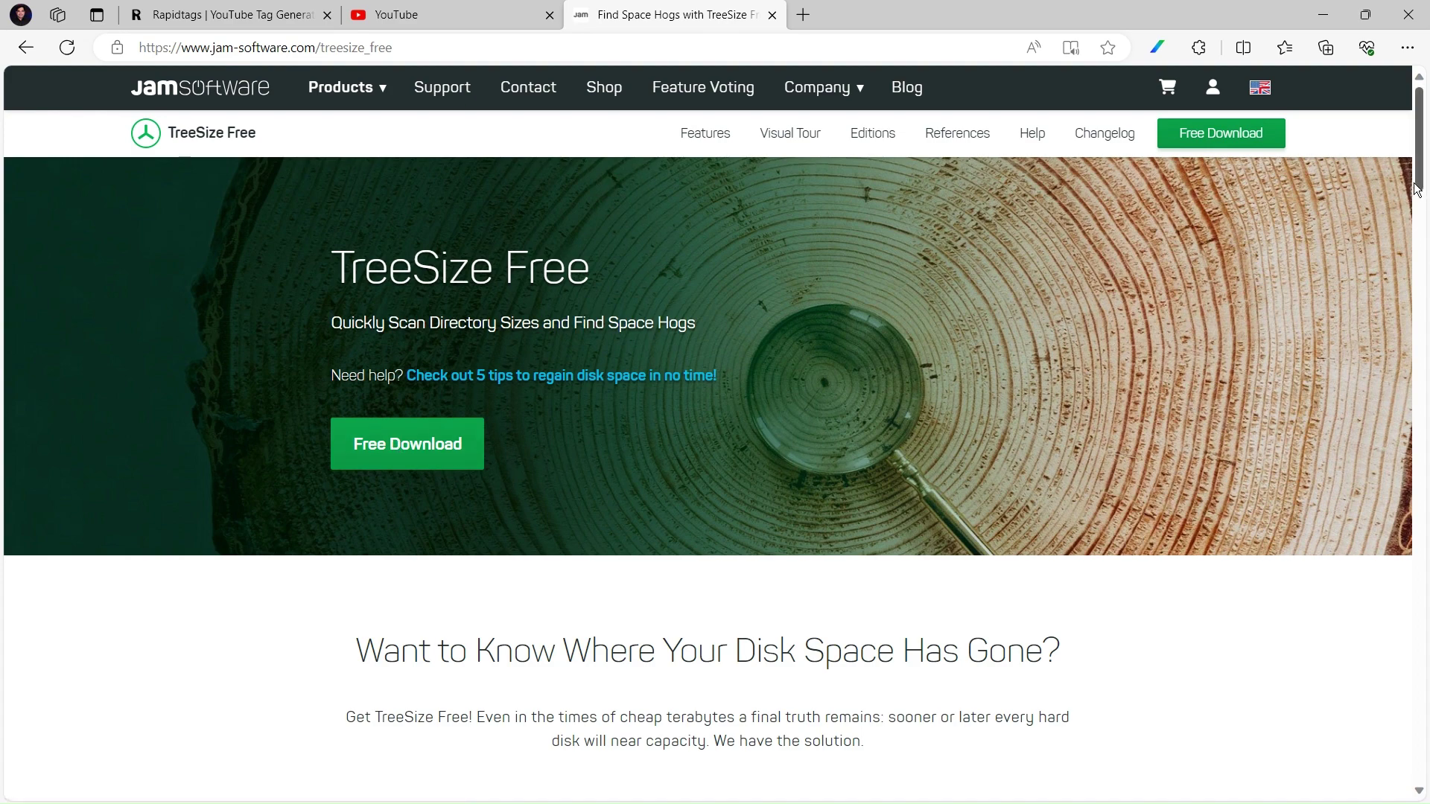
Browse the Visual Tour screenshots on the TreeSize Free page, including the details view, dark mode and treemap charts.
left_click_drag(1423, 145, 1425, 332)
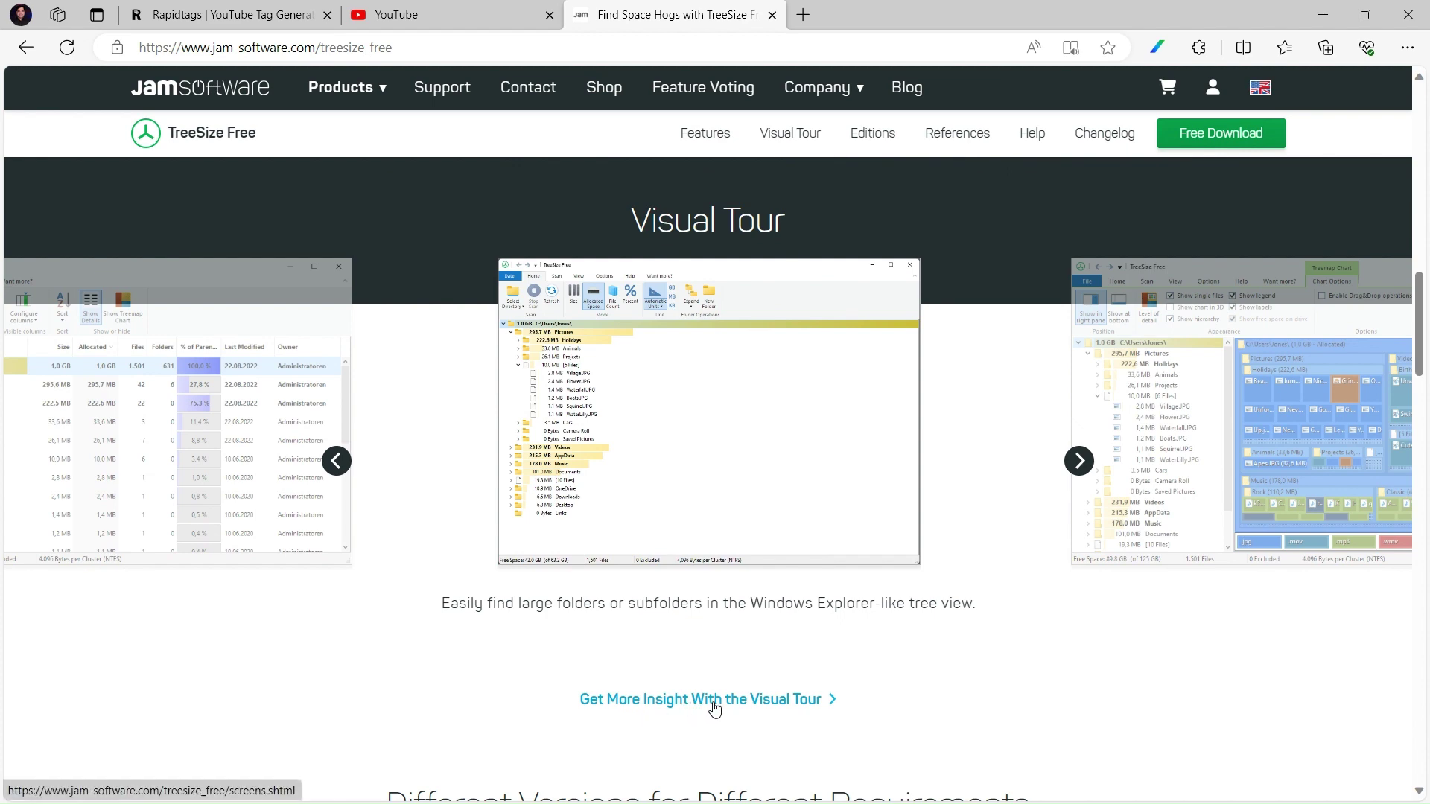
left_click(336, 461)
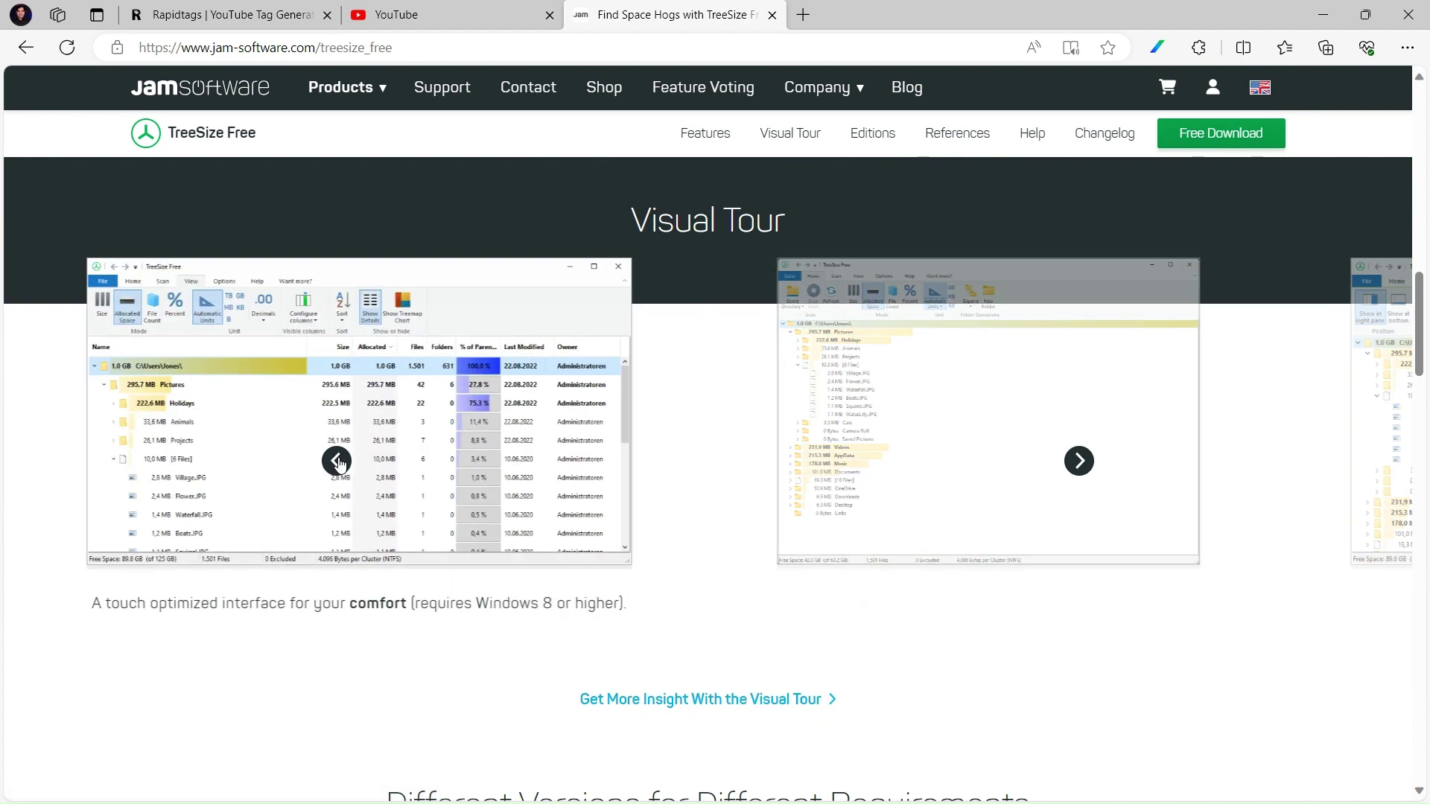
left_click(338, 462)
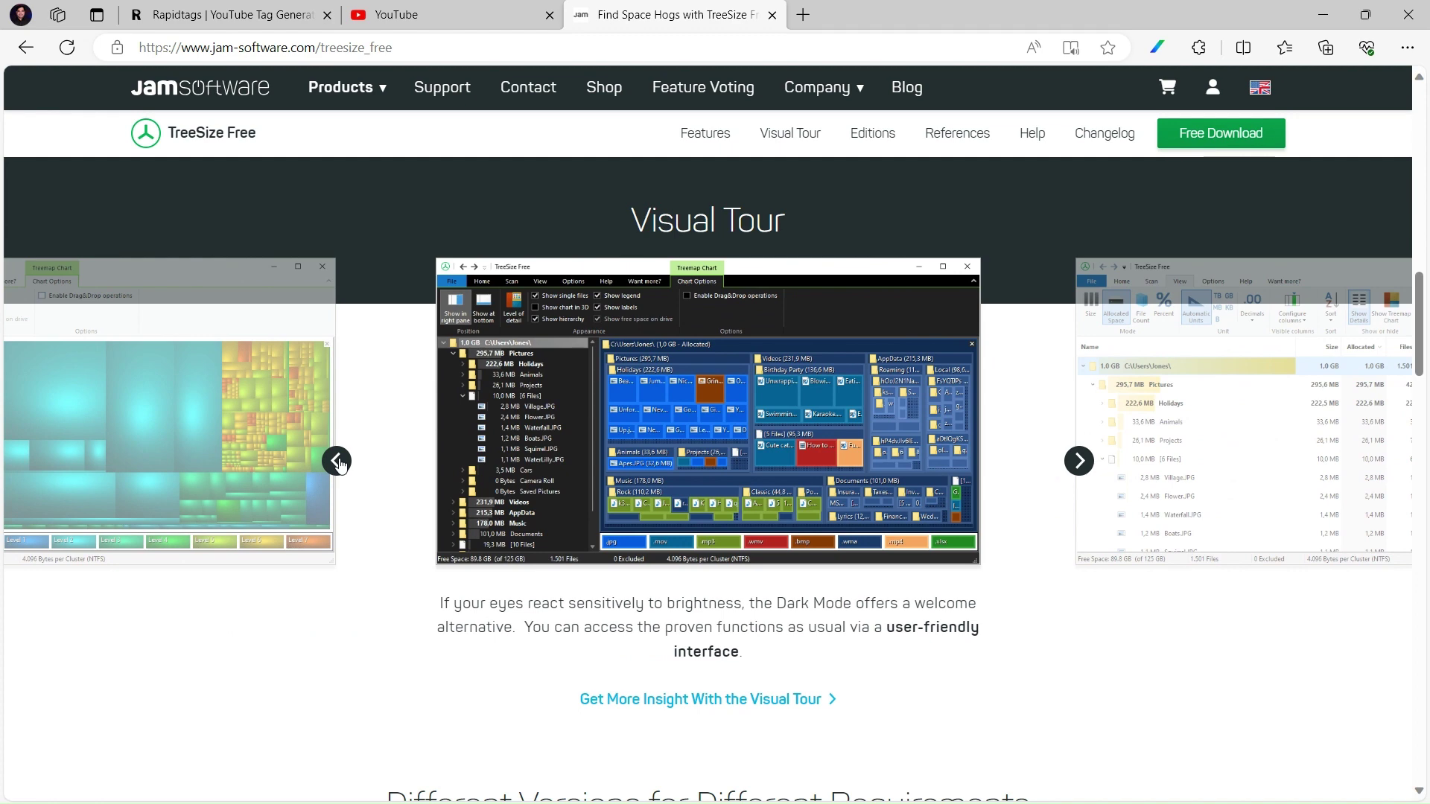
left_click(337, 462)
left_click(337, 461)
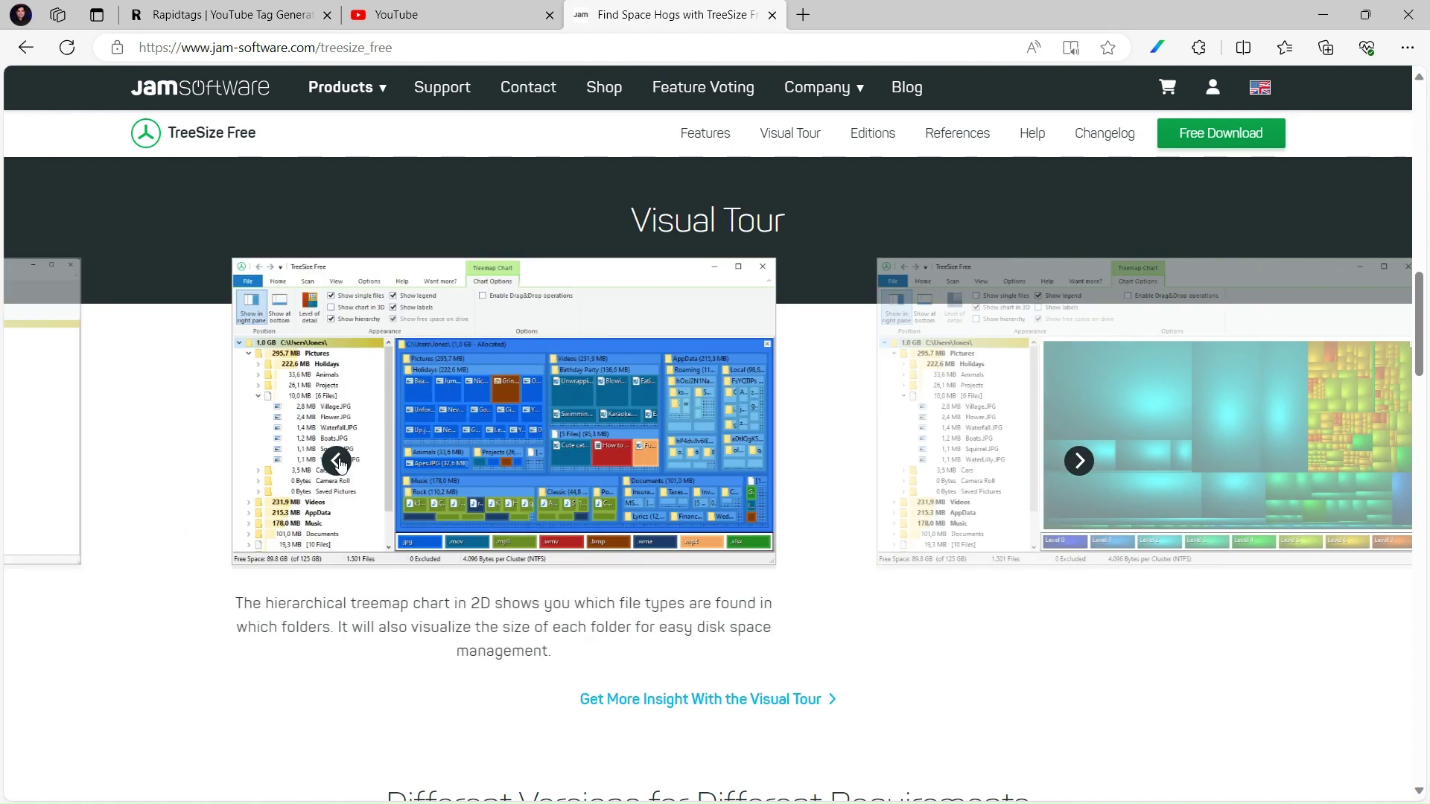
left_click(337, 461)
left_click(337, 462)
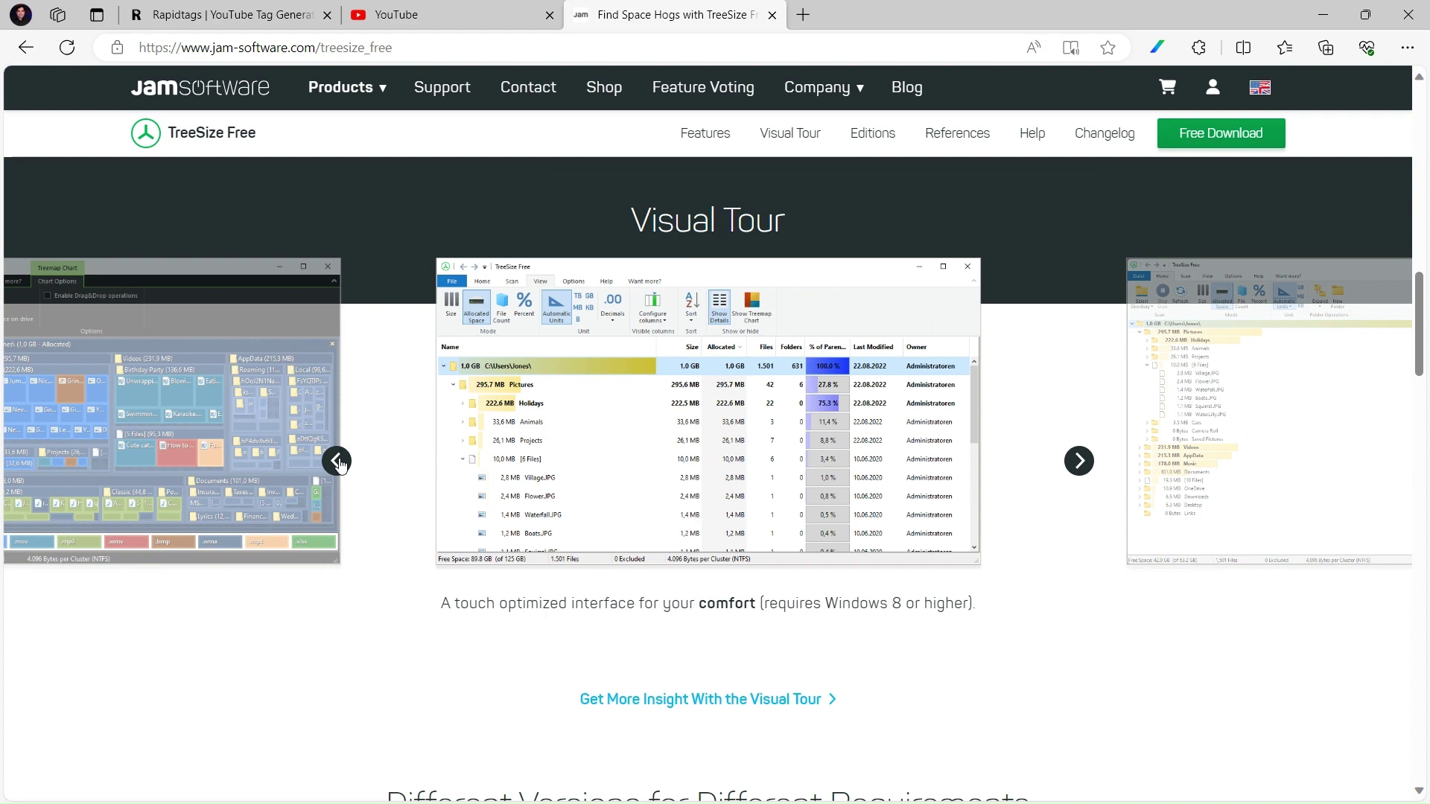
left_click(337, 462)
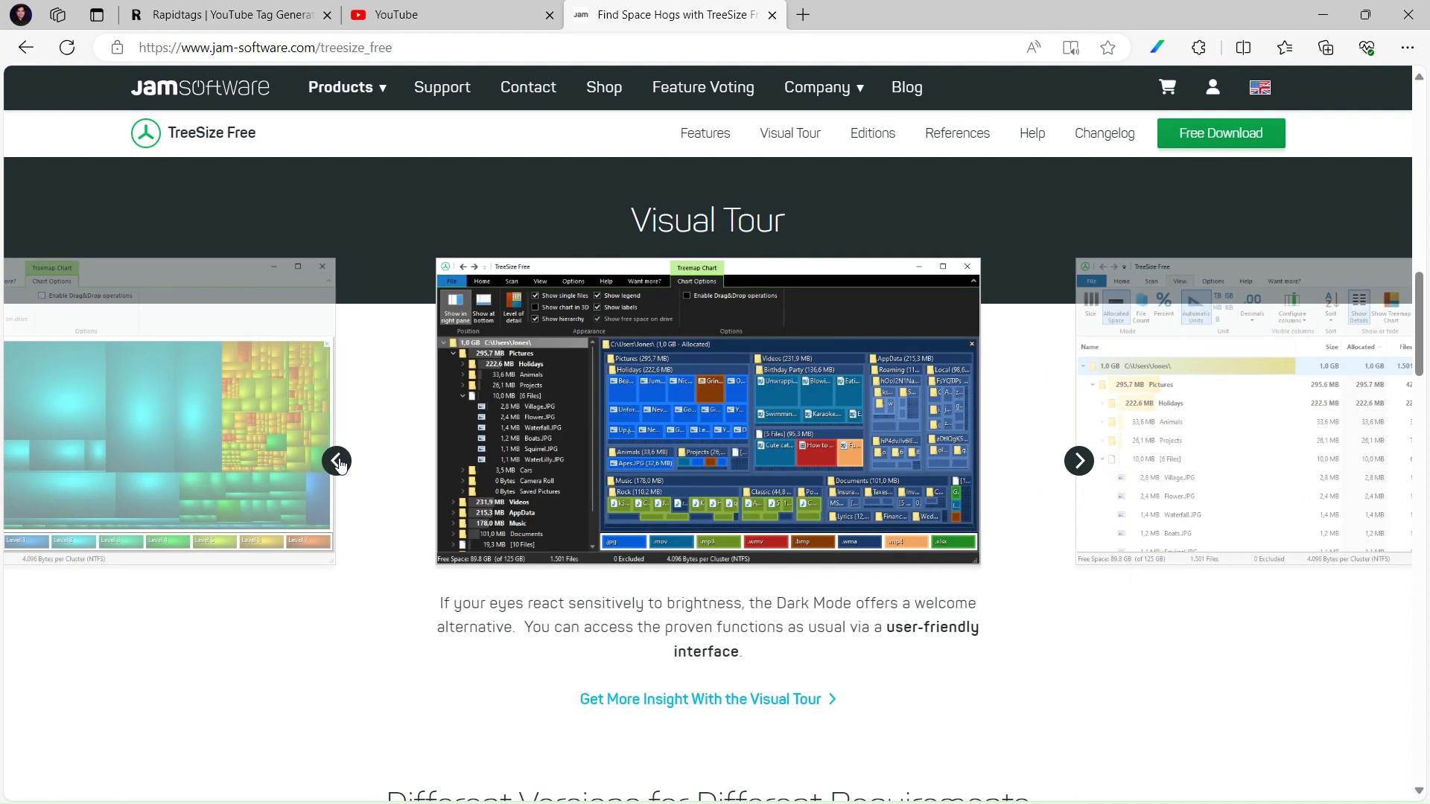
left_click(337, 462)
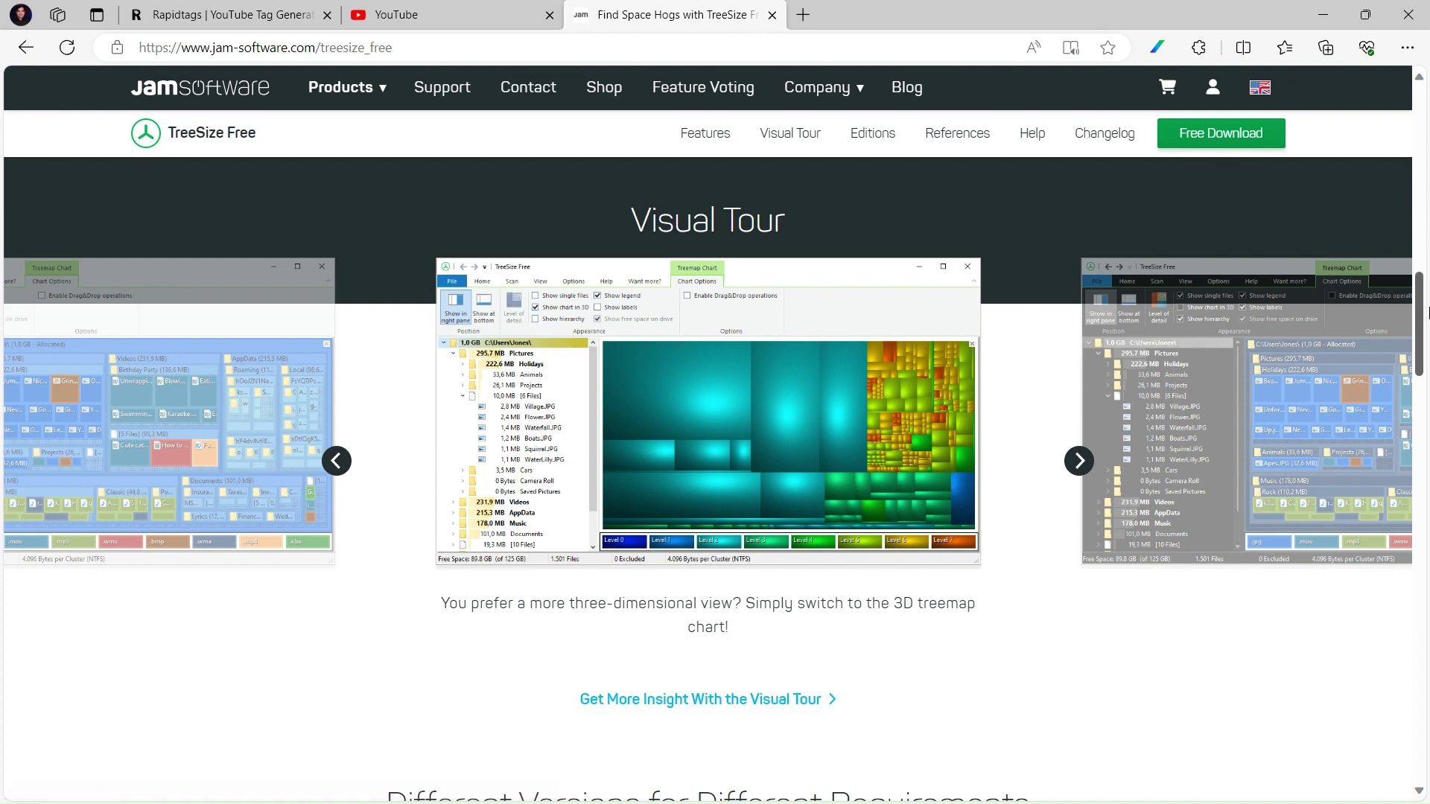
Compare the features and prices of the TreeSize Free, Personal and Professional editions.
left_click_drag(1423, 314, 1427, 423)
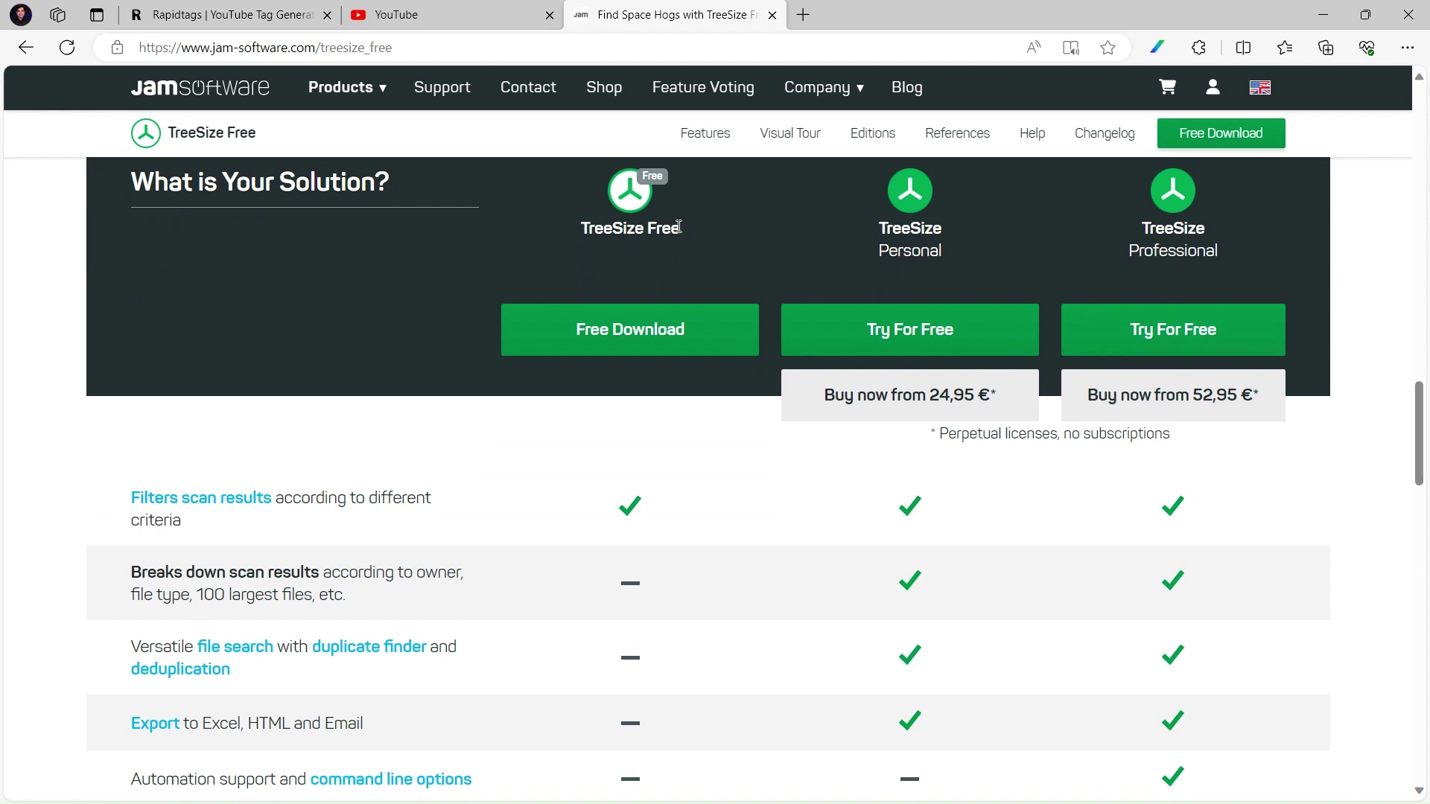
double_click(1152, 251)
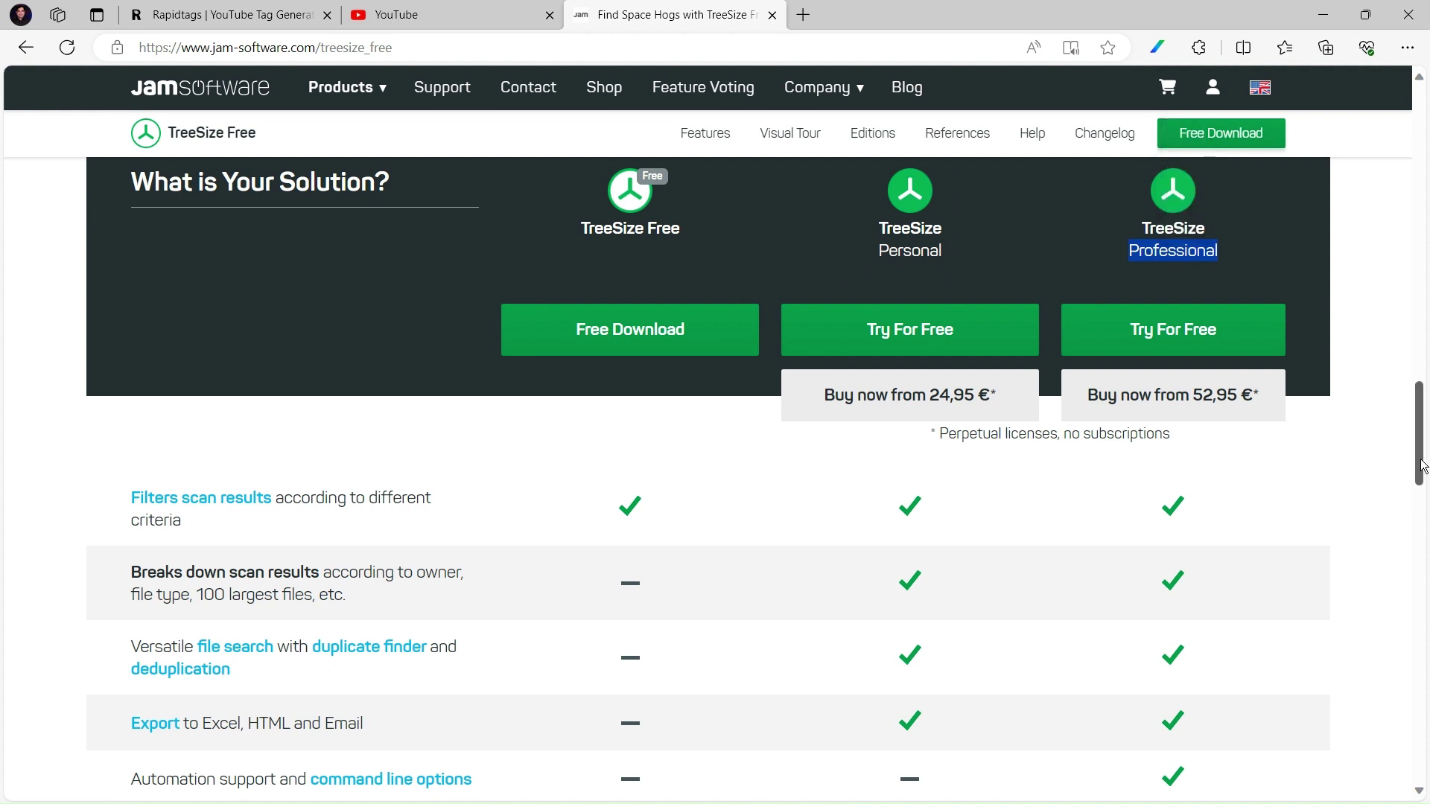
scroll(1423, 474, "down", 1)
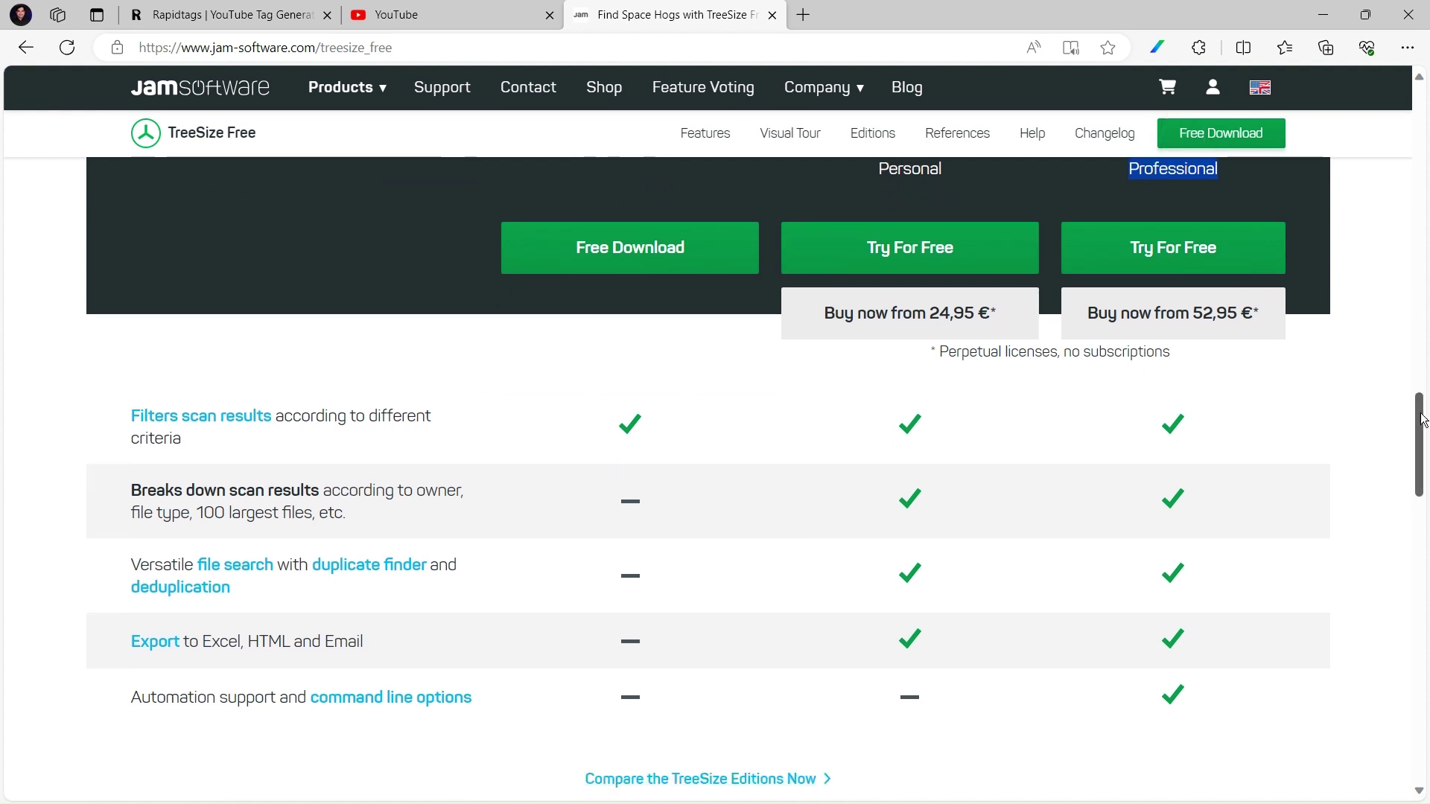
scroll(1424, 417, "down", 1)
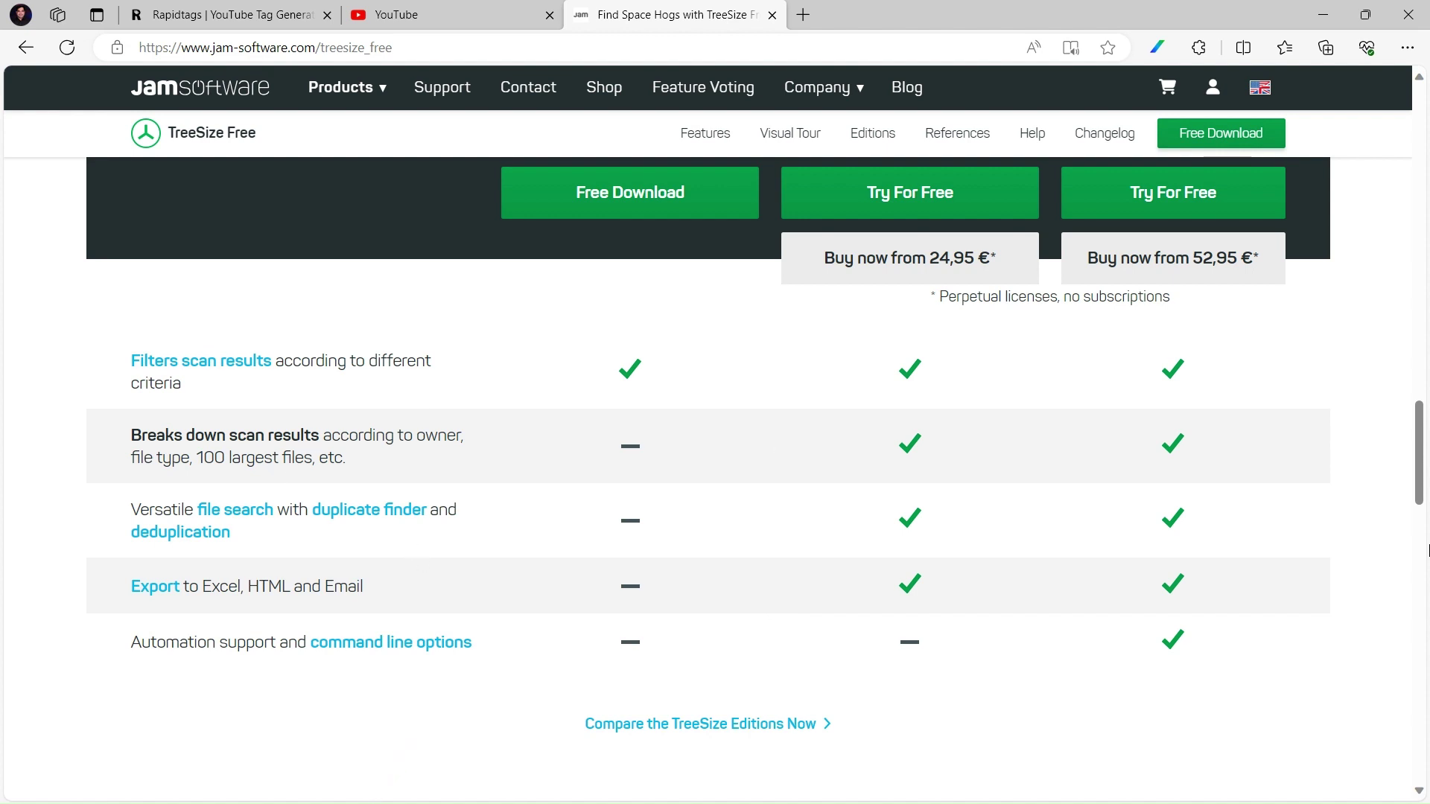
mouse_move(1422, 494)
left_mouse_down()
mouse_move(1424, 476)
mouse_move(1424, 596)
mouse_move(1424, 477)
left_mouse_up()
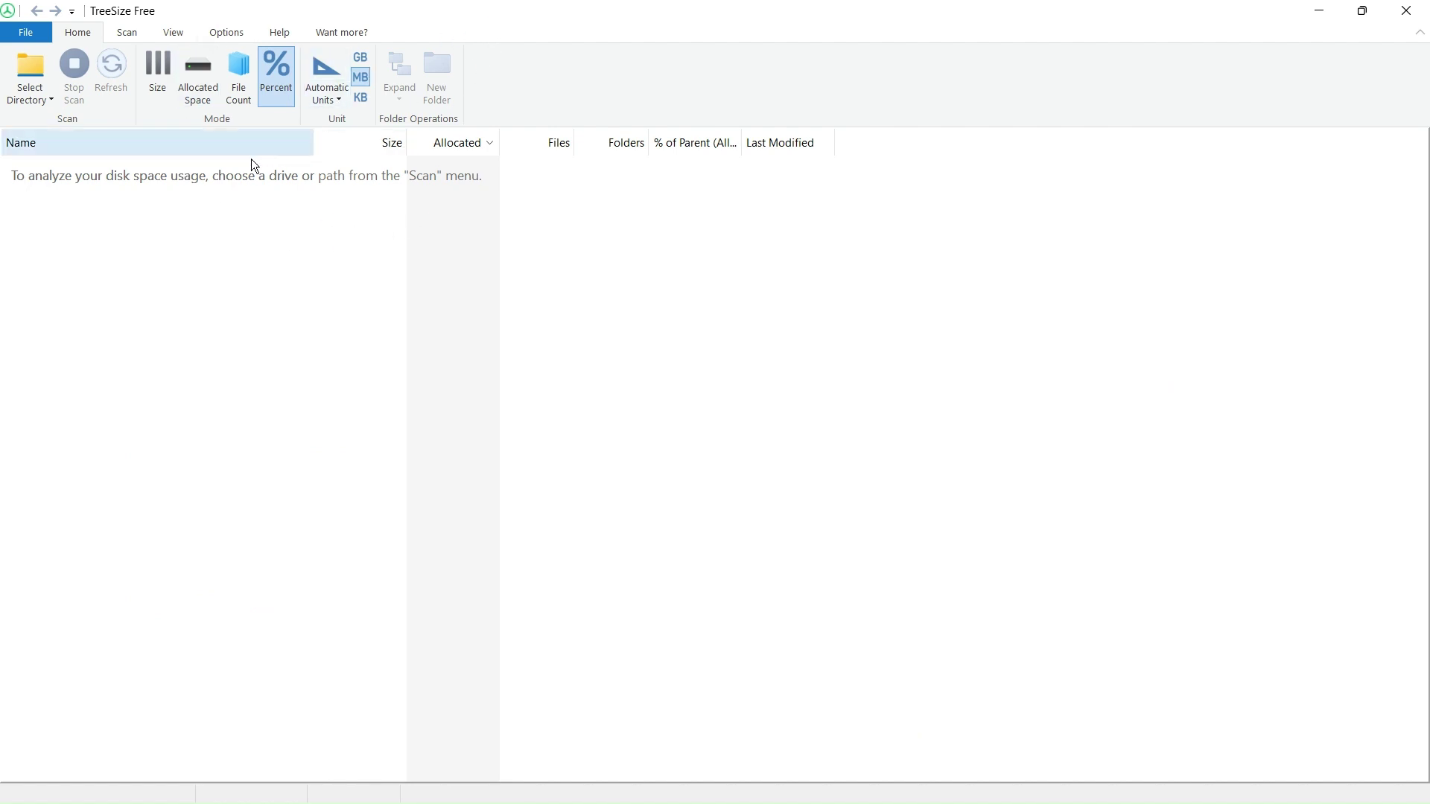
In TreeSize Free, start a scan of the Windows (C:) drive, and scan the New Volume (E:) drive instead.
left_click(43, 110)
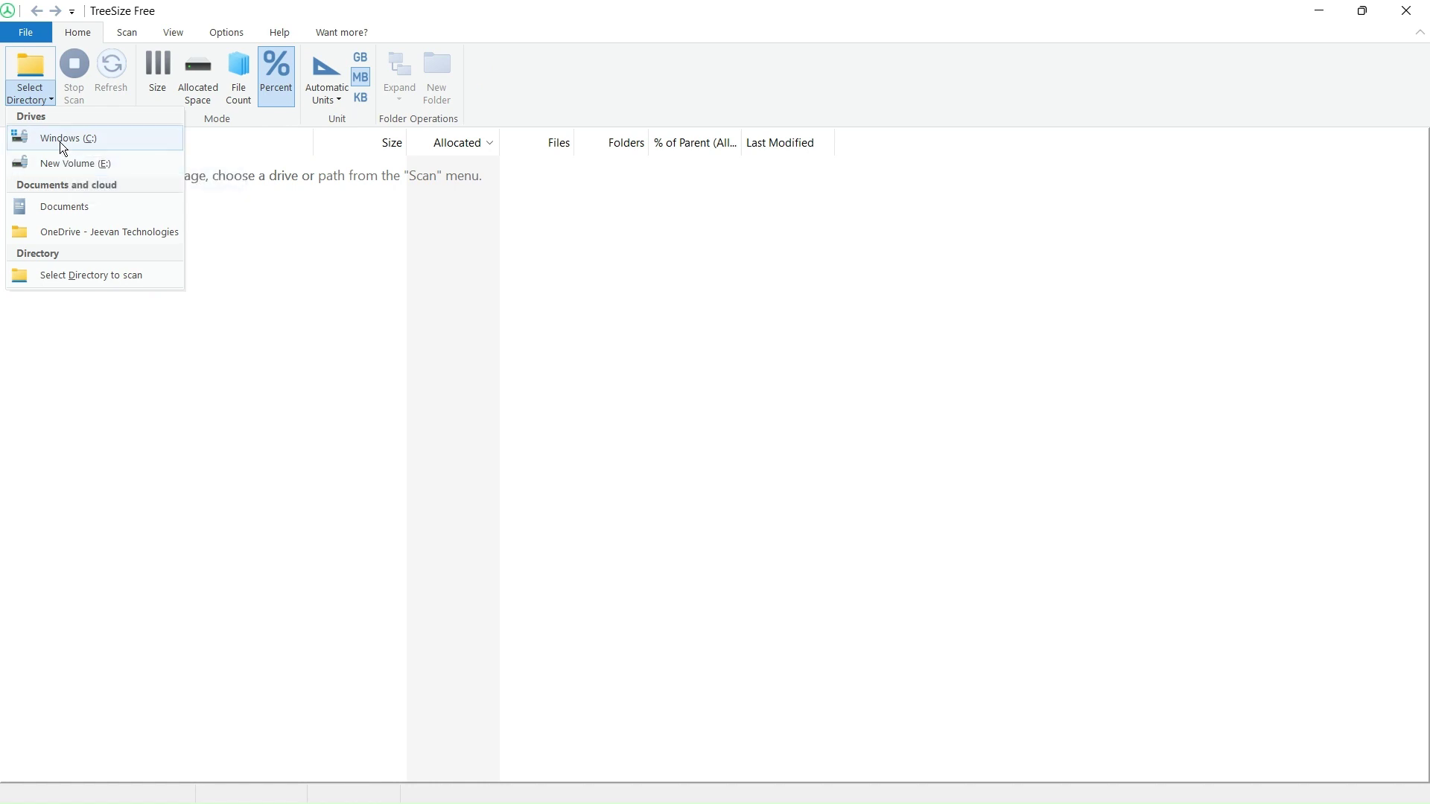
left_click(61, 141)
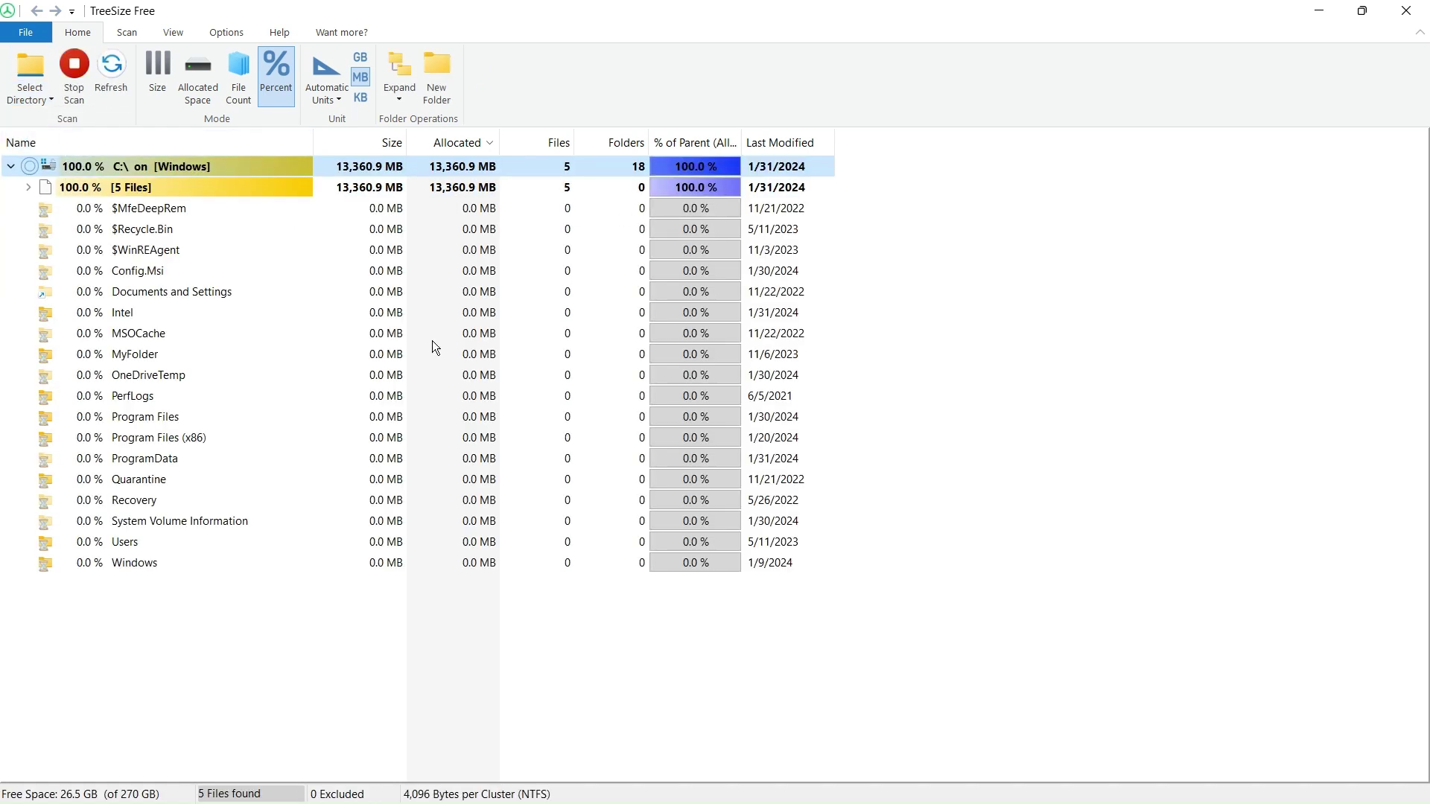
left_click(47, 101)
left_click(83, 159)
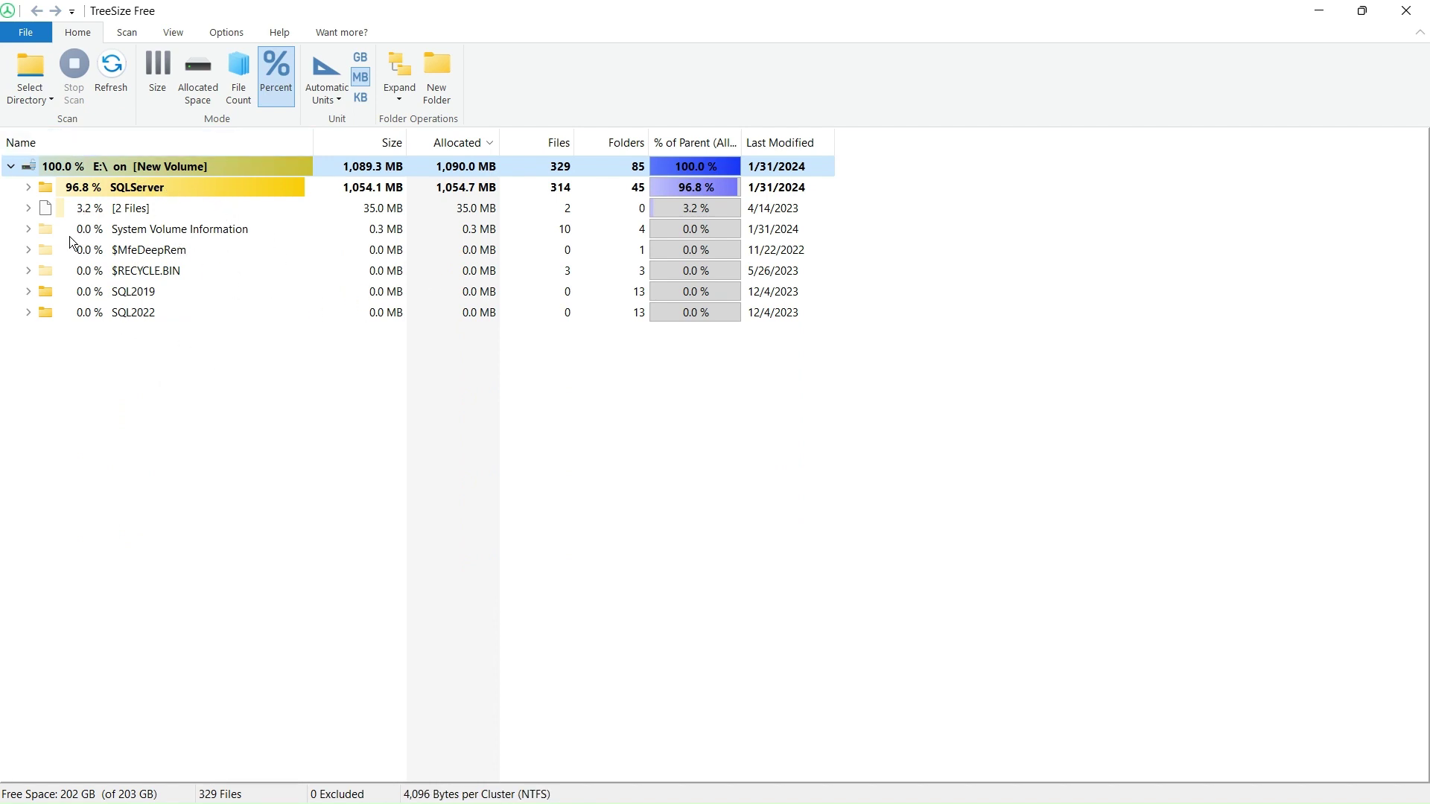
Expand the SQLServer folder, fully expand the E: directory tree and look through its subfolders.
left_click(29, 189)
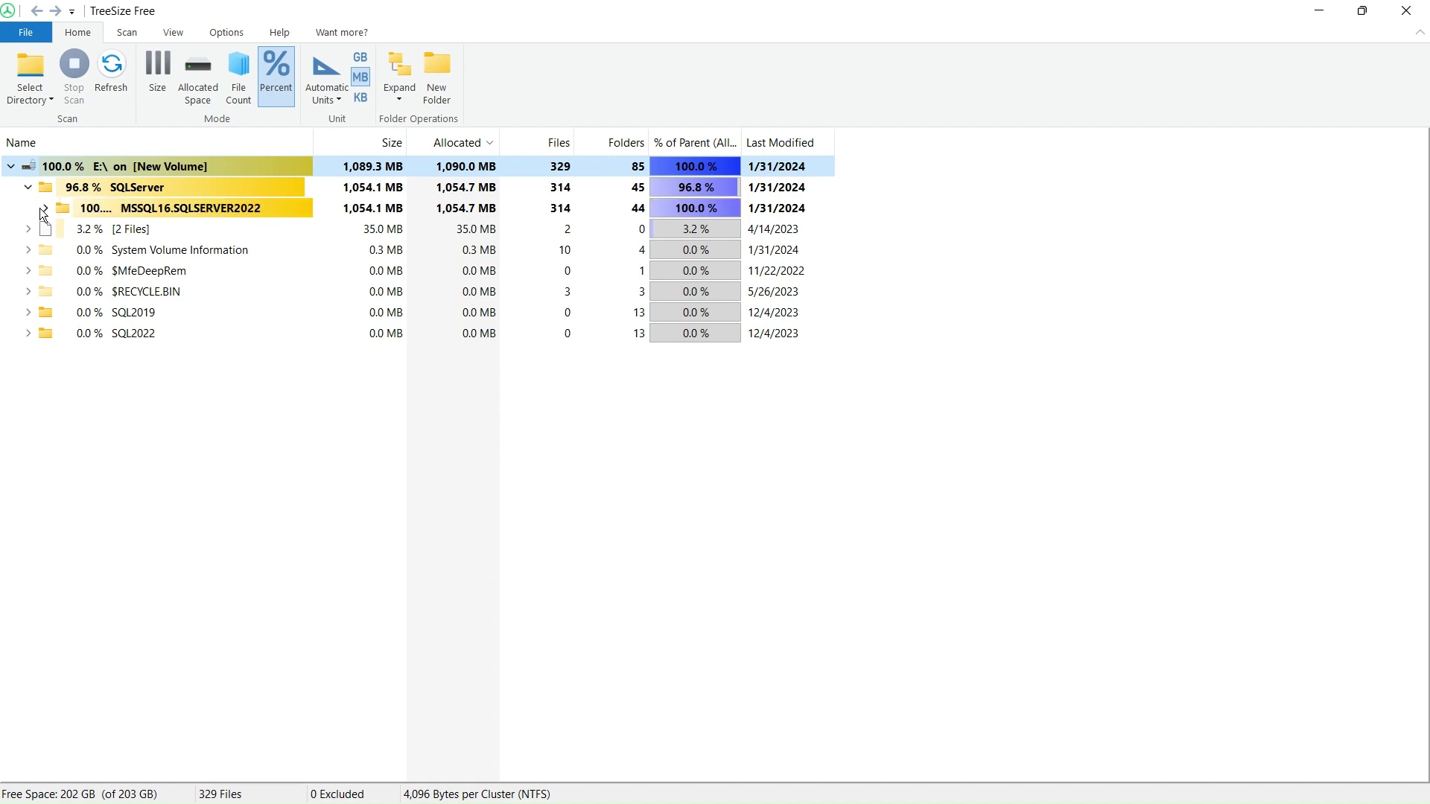
left_click(404, 101)
left_click(433, 243)
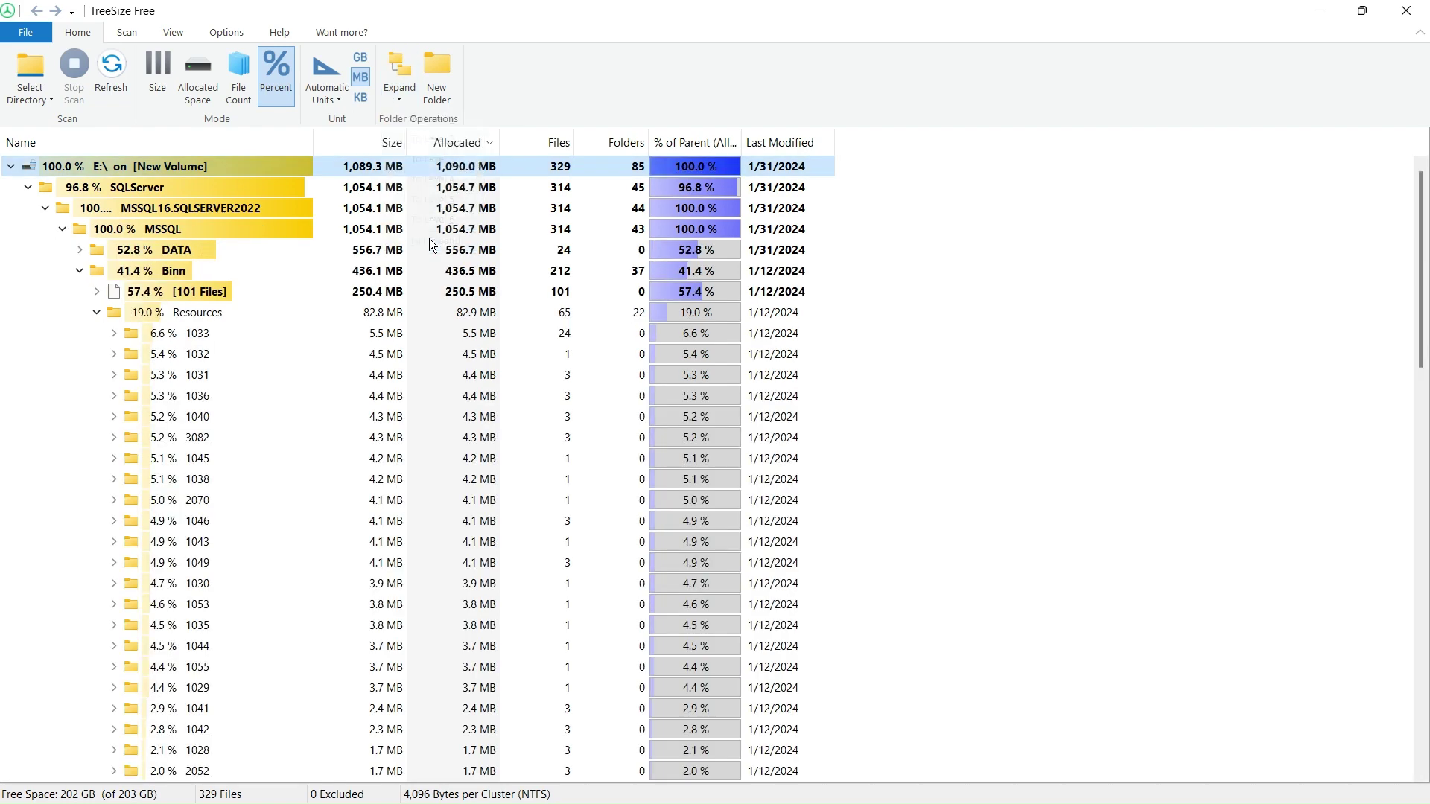
left_click_drag(1424, 287, 1424, 365)
Switch the size unit to GB, to MB, and finally to KB.
left_click(361, 61)
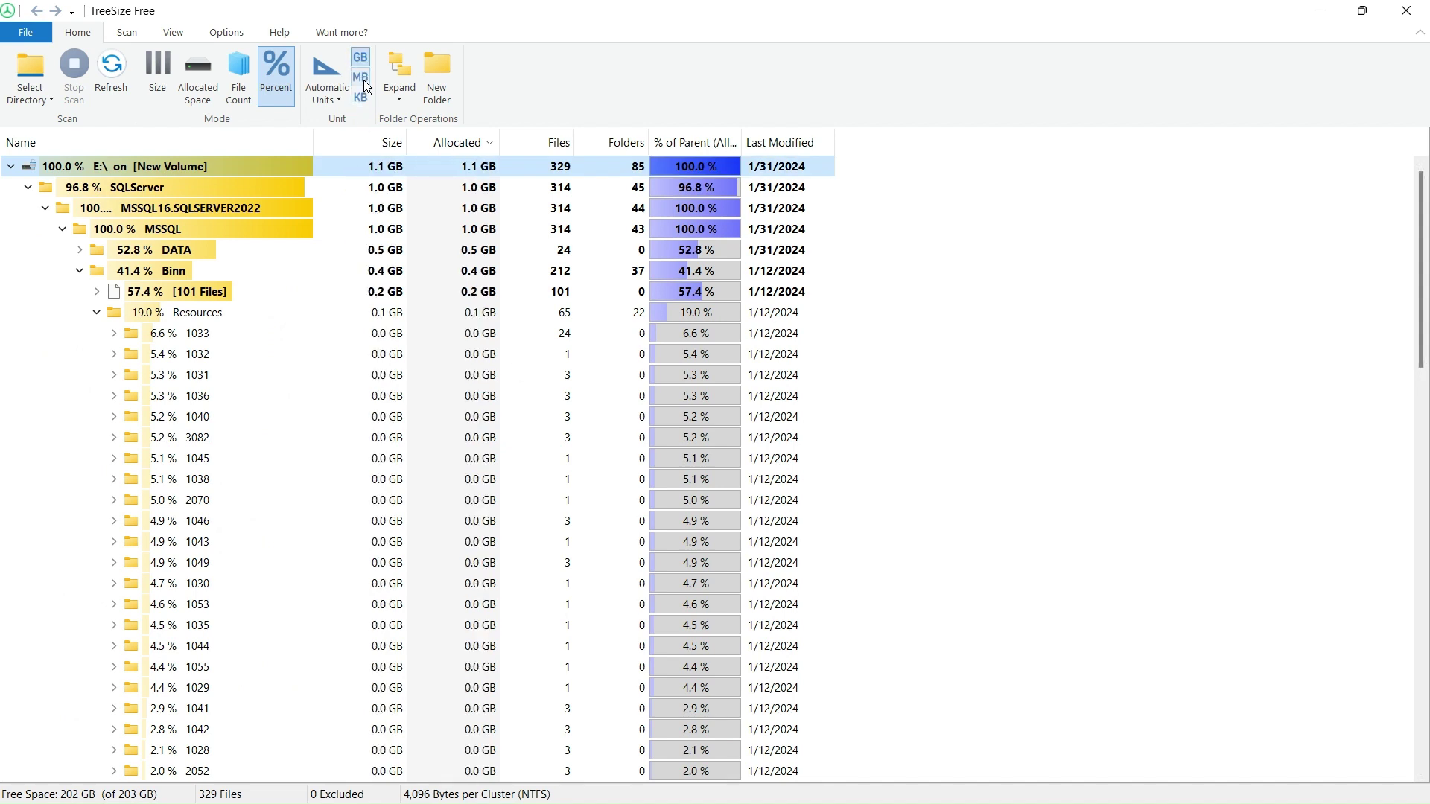
left_click(364, 77)
left_click(361, 97)
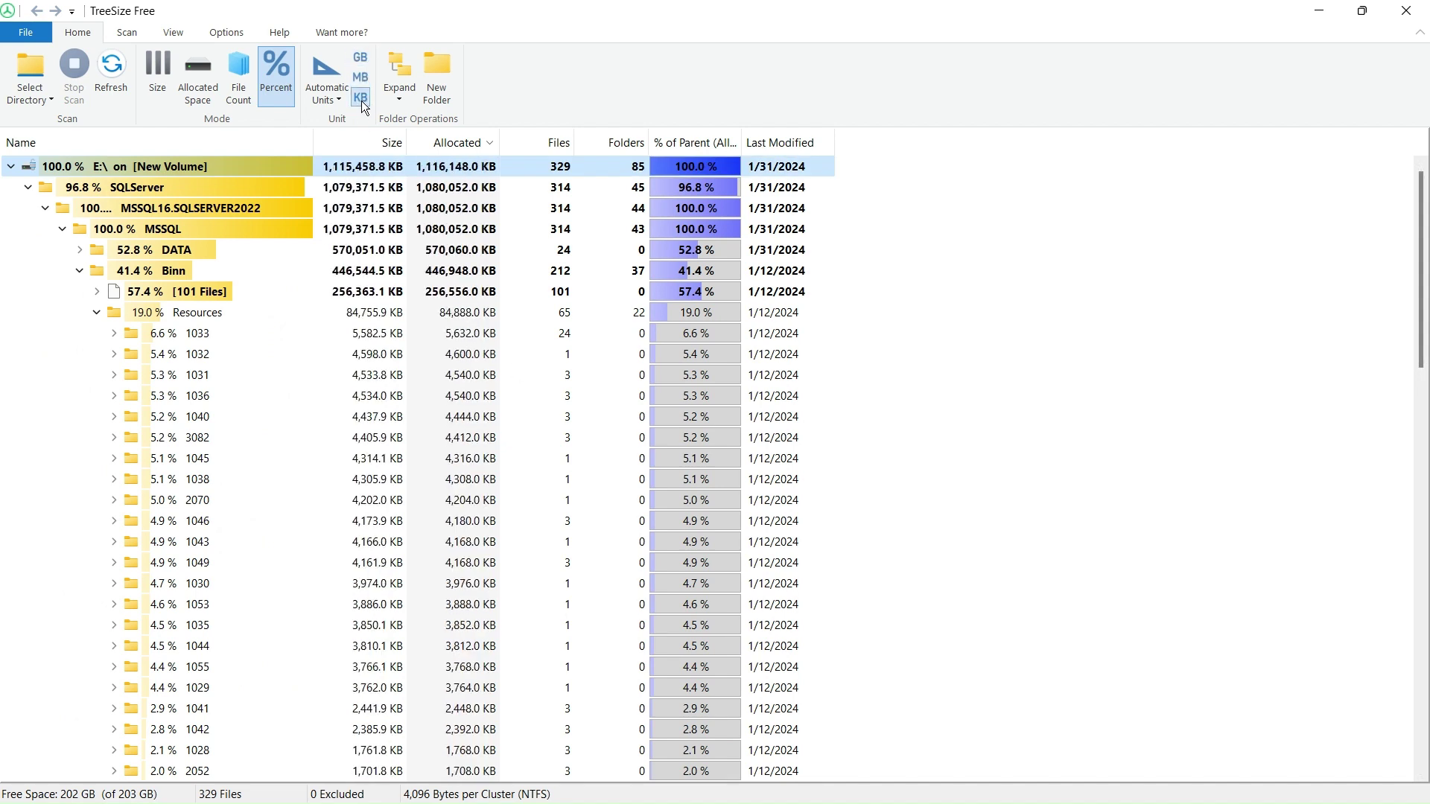
Expand the directory tree to level 1, to level 3, and back to level 1, and inspect the SQLServer folder's details.
left_click(396, 100)
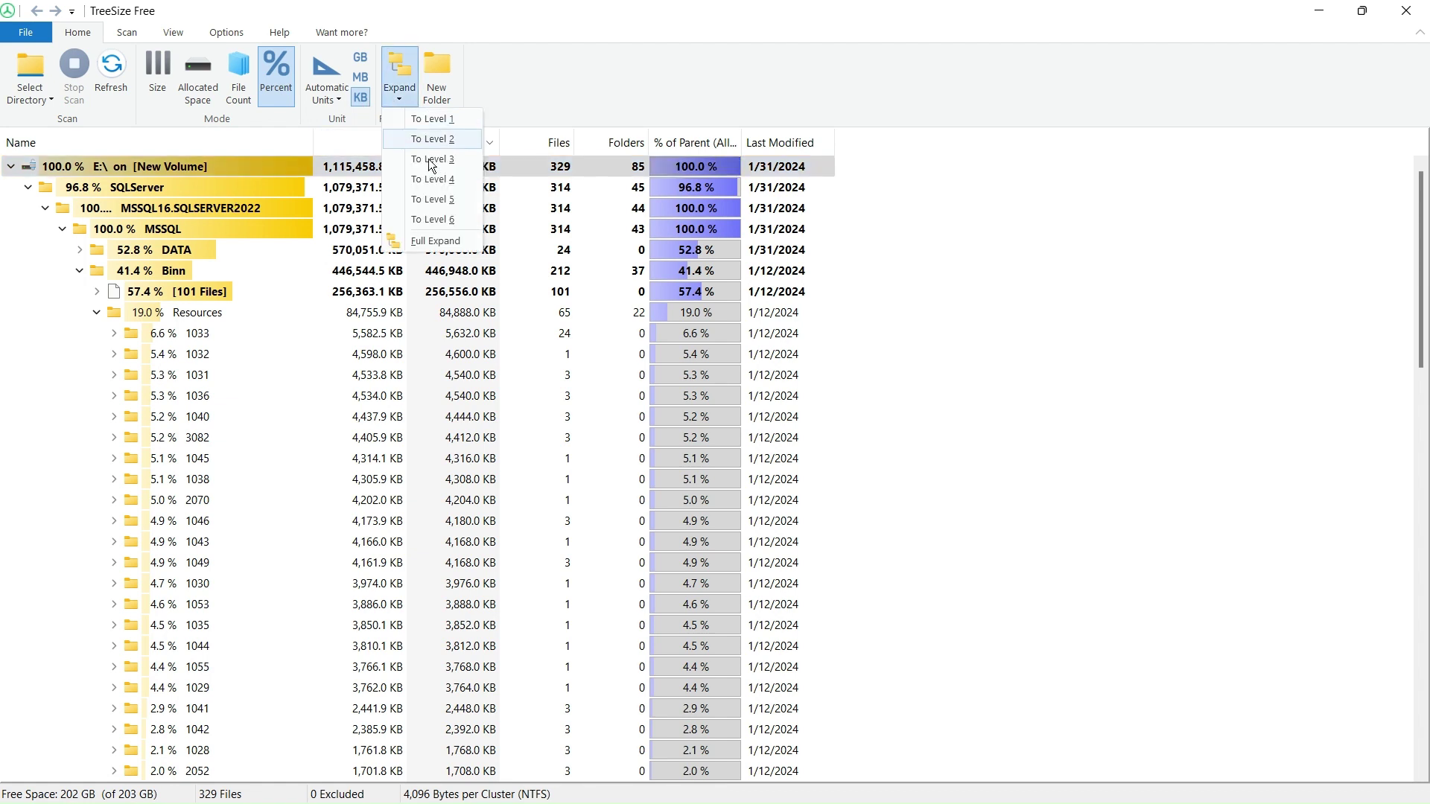
left_click(441, 122)
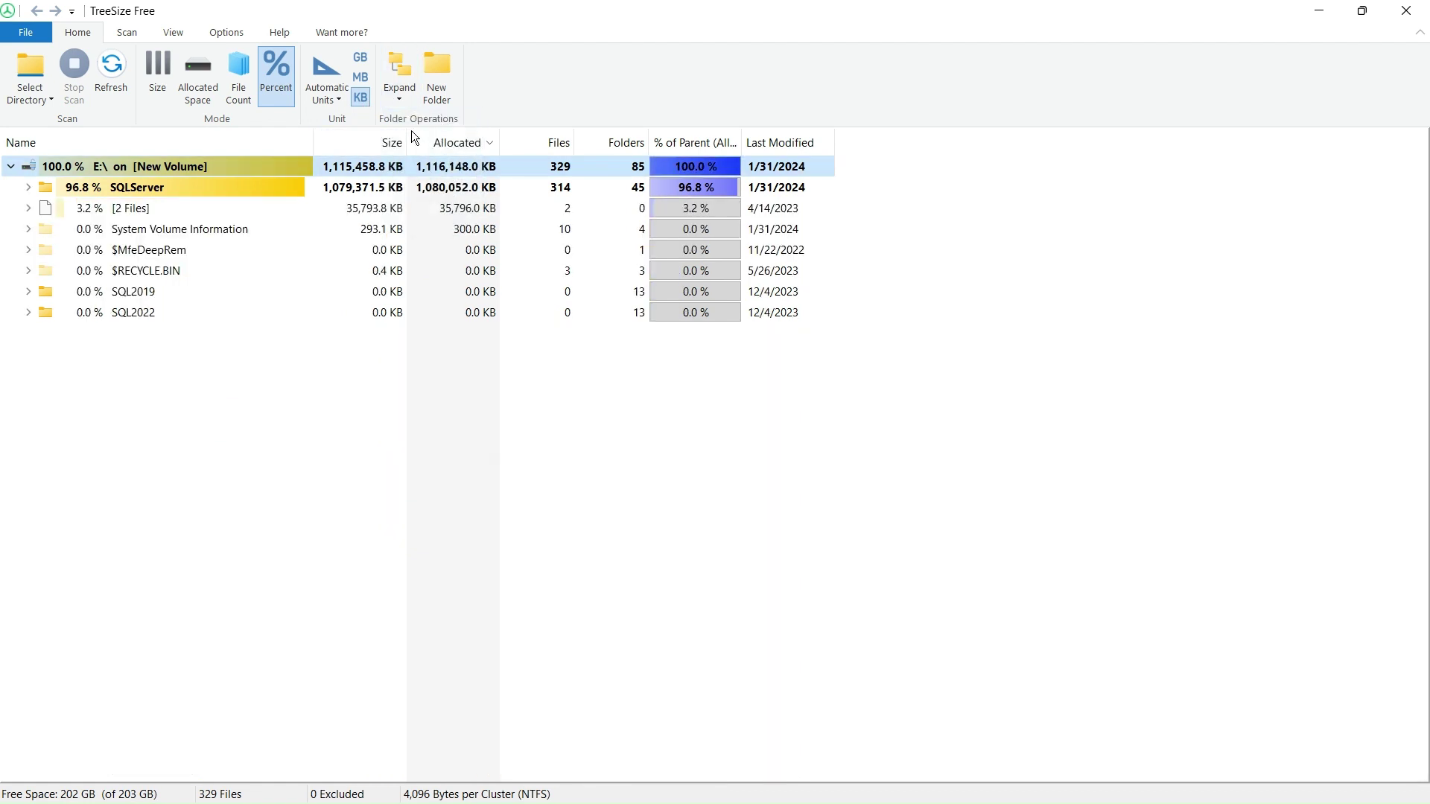
left_click(400, 100)
left_click(431, 159)
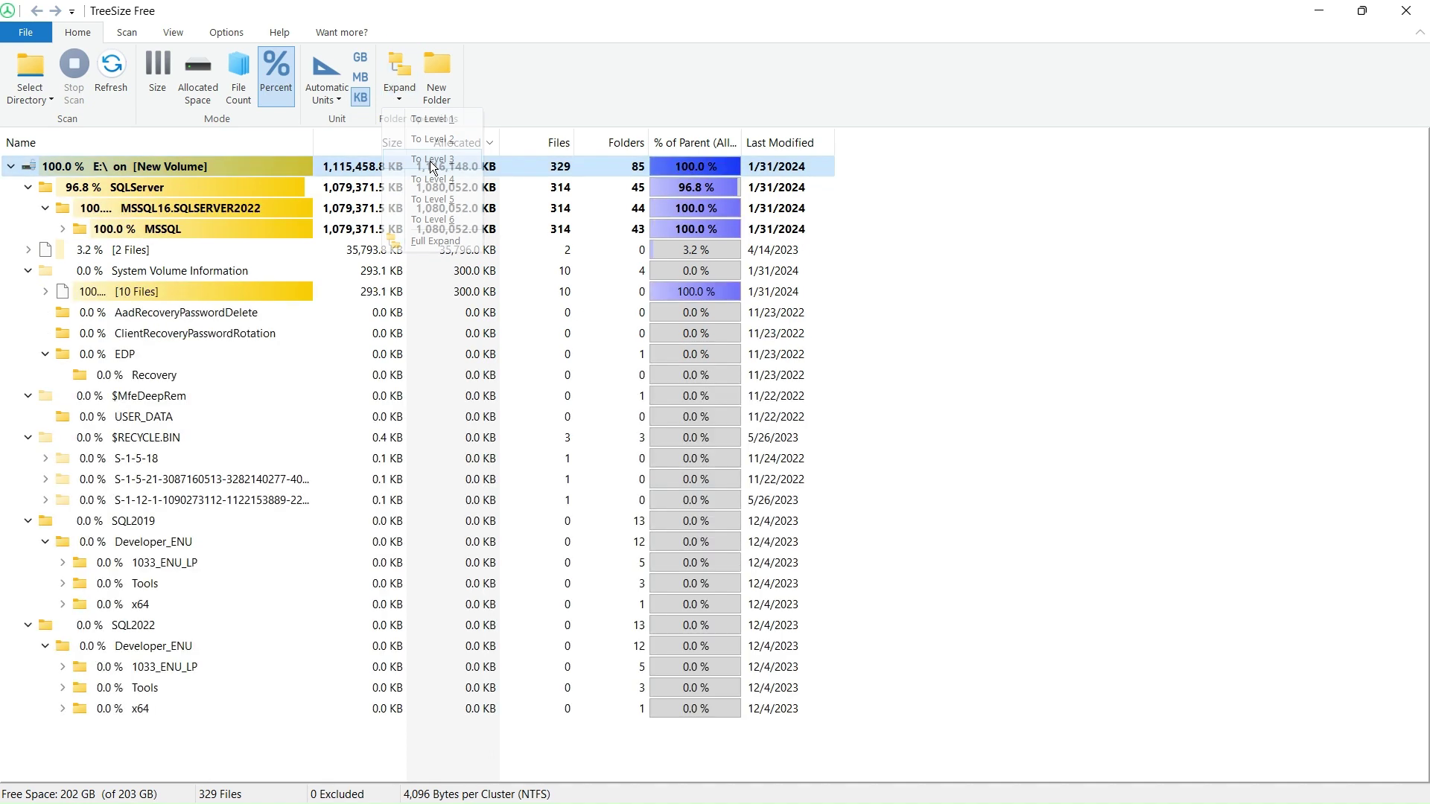
left_click(395, 100)
left_click(429, 121)
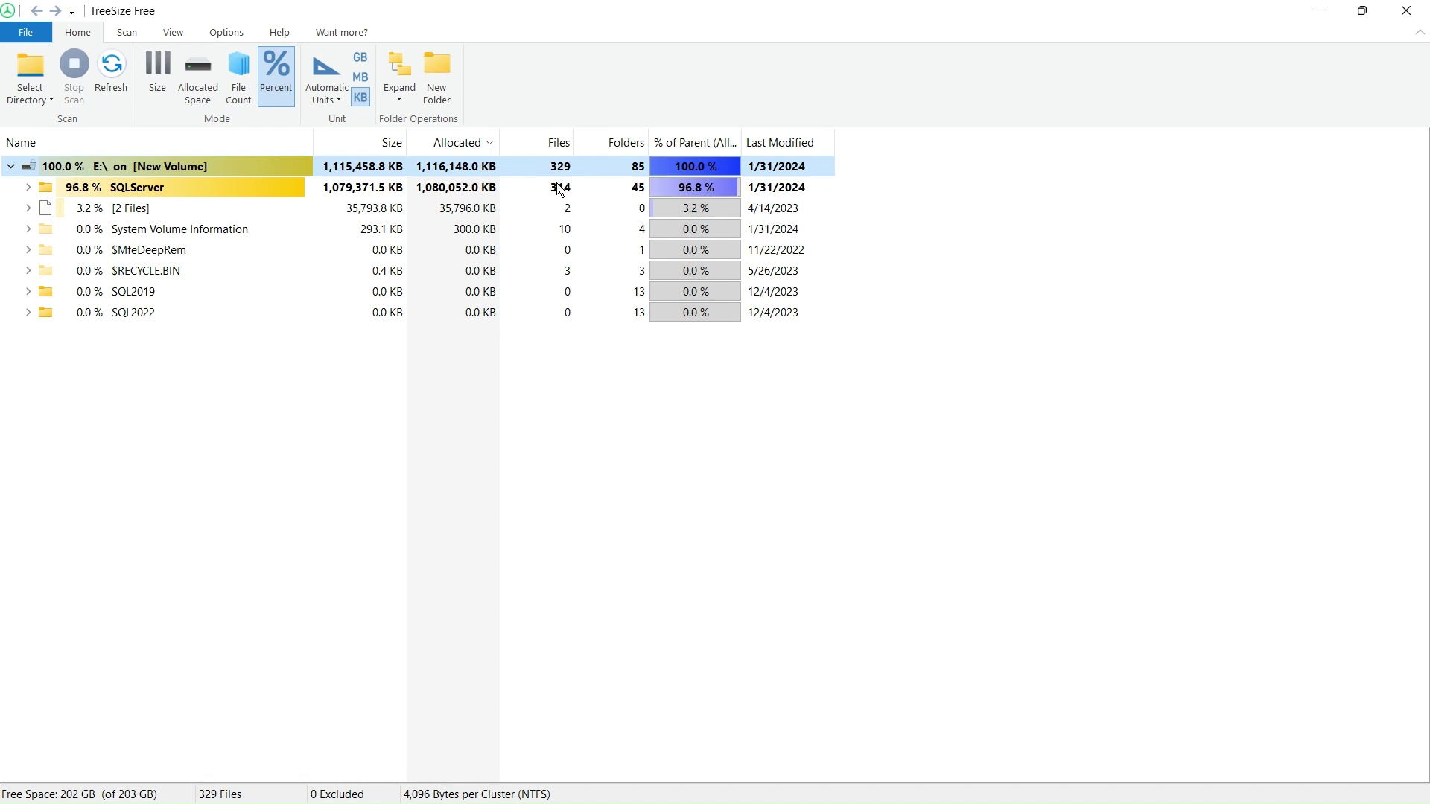
mouse_move(623, 188)
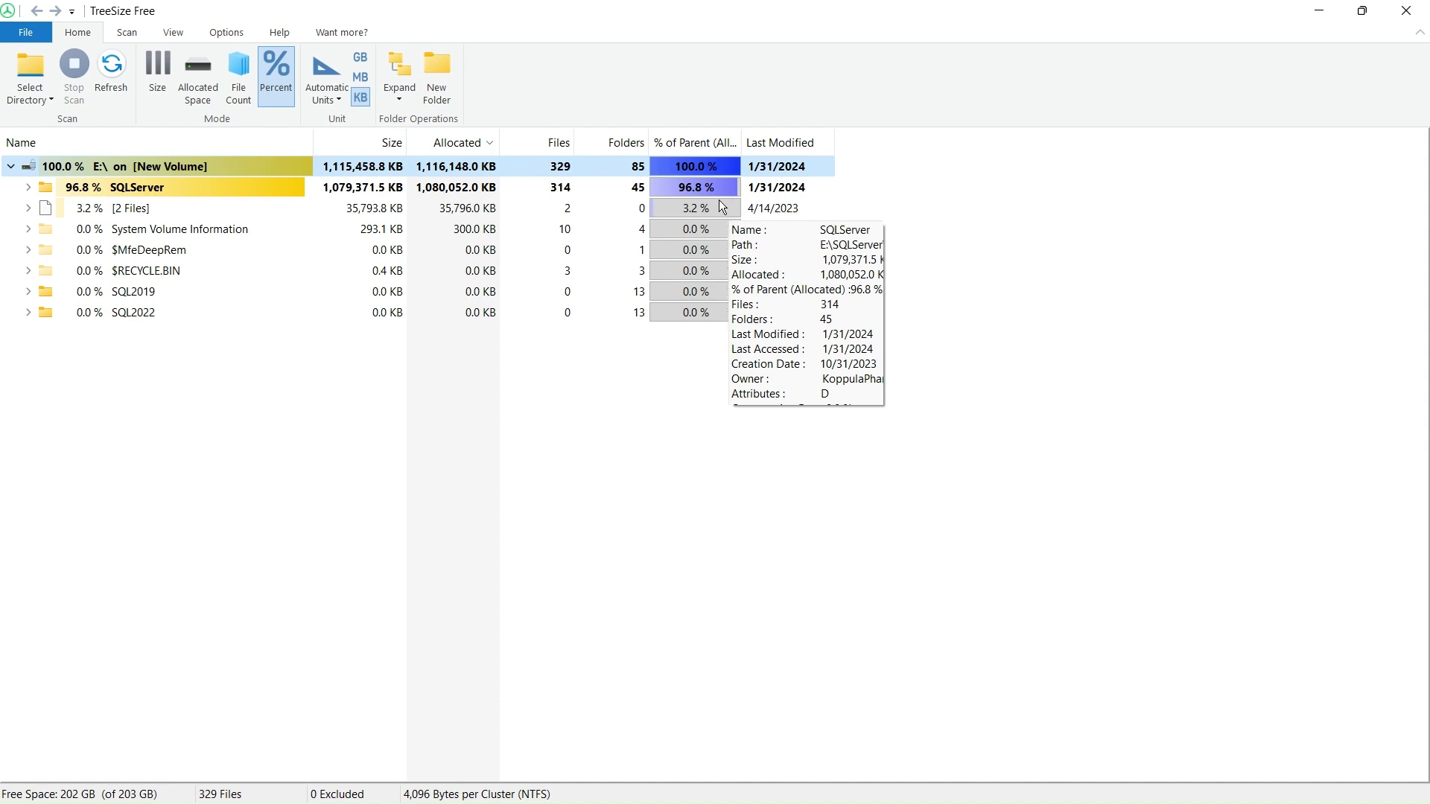
Show the treemap chart for the E: drive and display it in 3D.
left_click(183, 32)
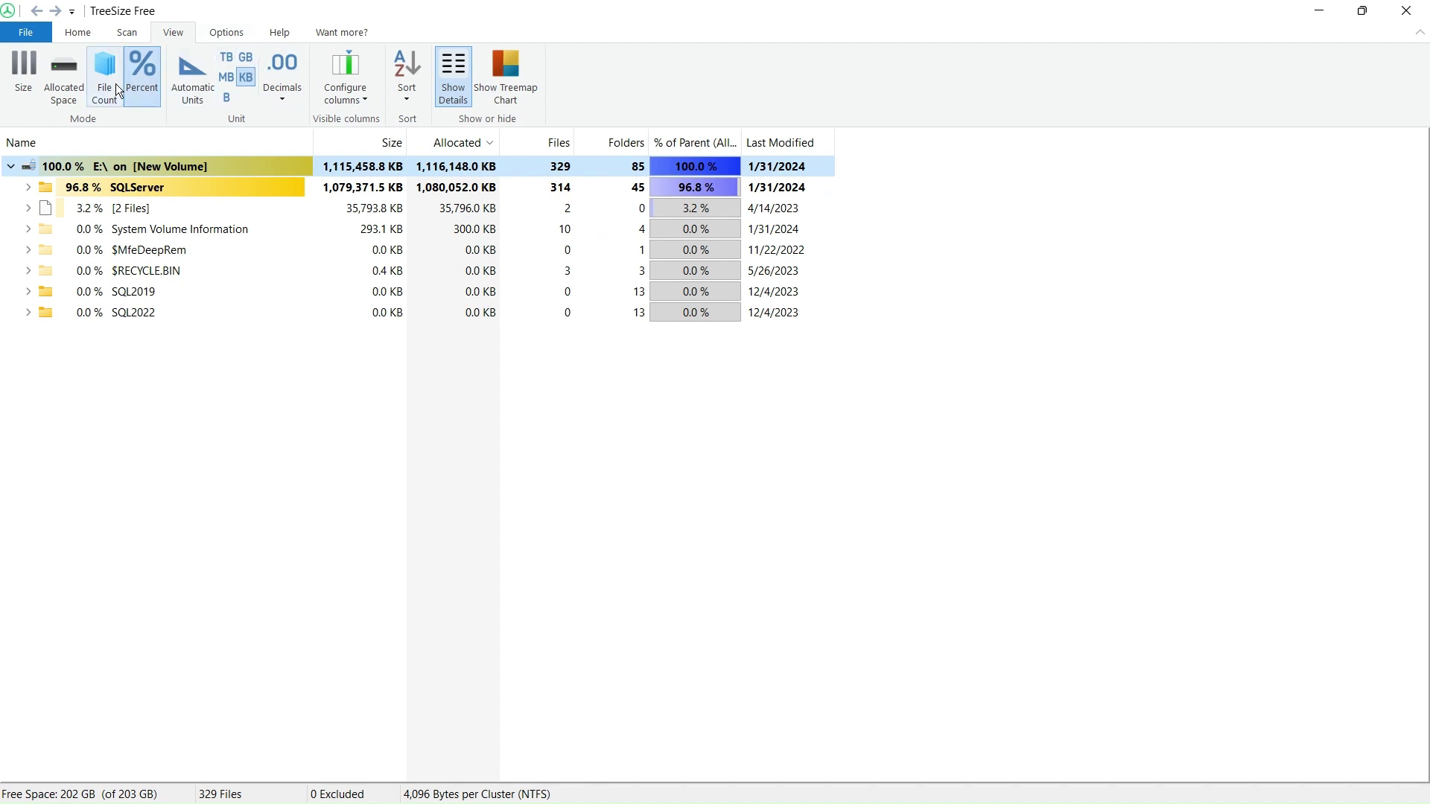
left_click(510, 101)
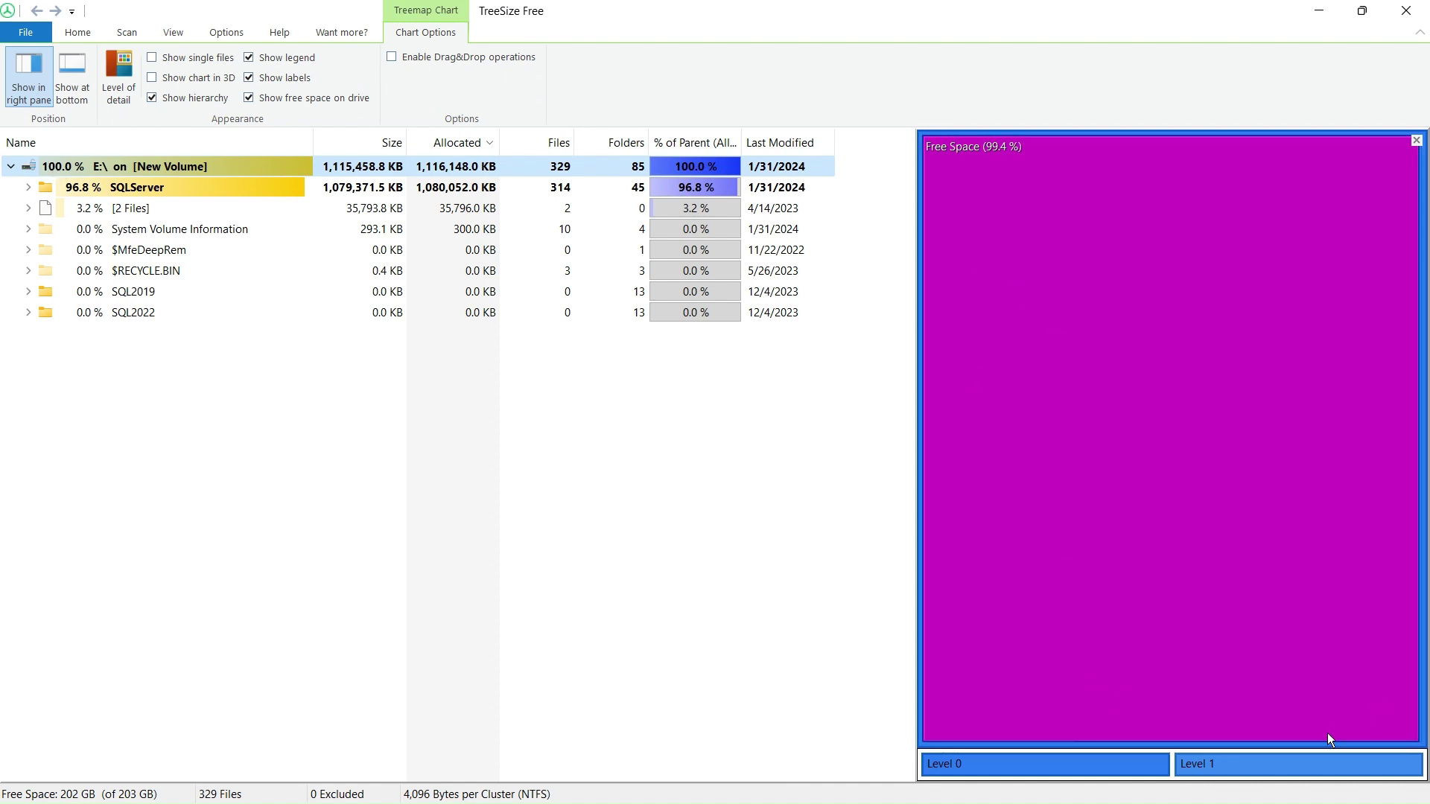
left_click(171, 79)
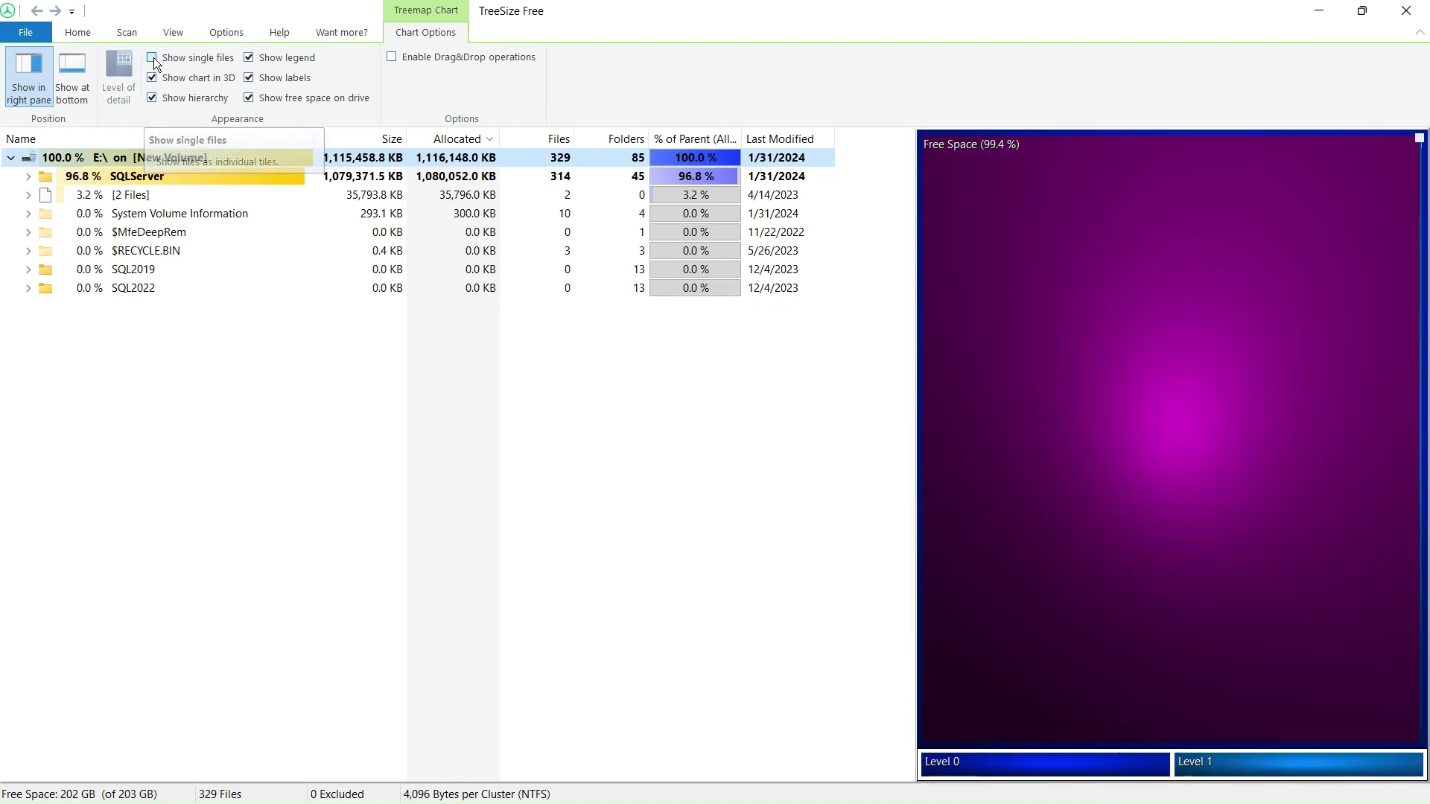
Display the SQLServer folder in the treemap, examine its blocks, and place the chart below the directory tree.
left_click(100, 177)
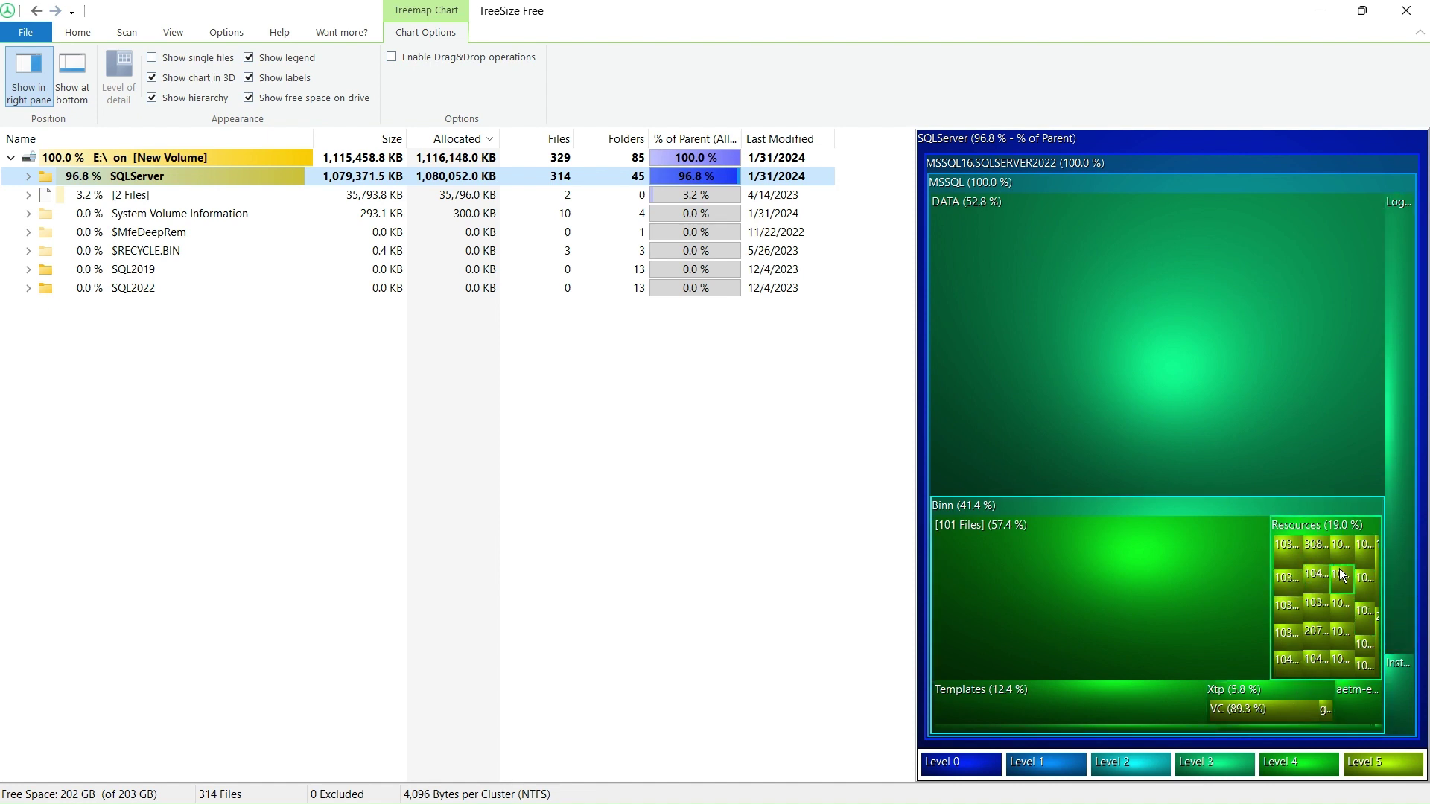
mouse_move(1339, 569)
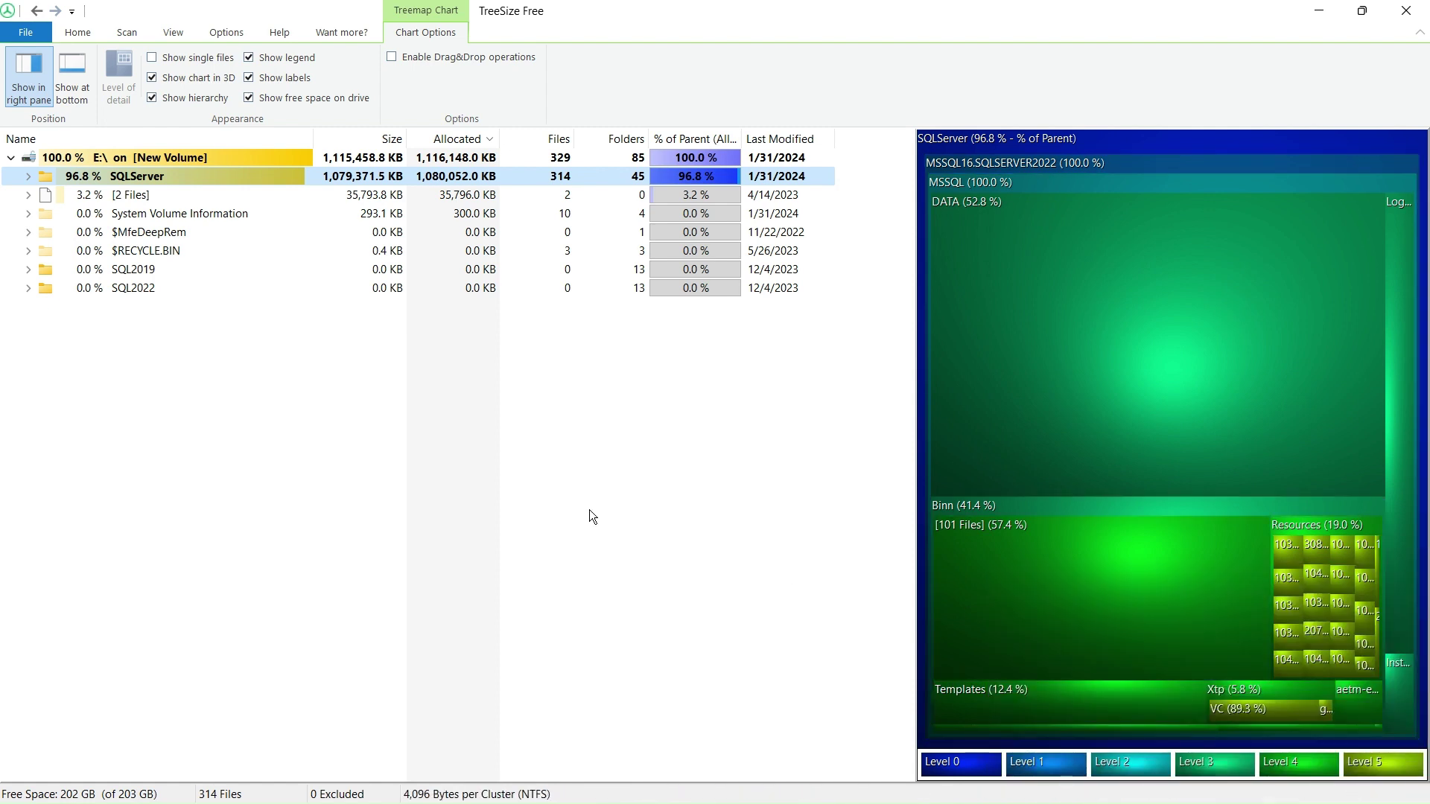
left_click(84, 96)
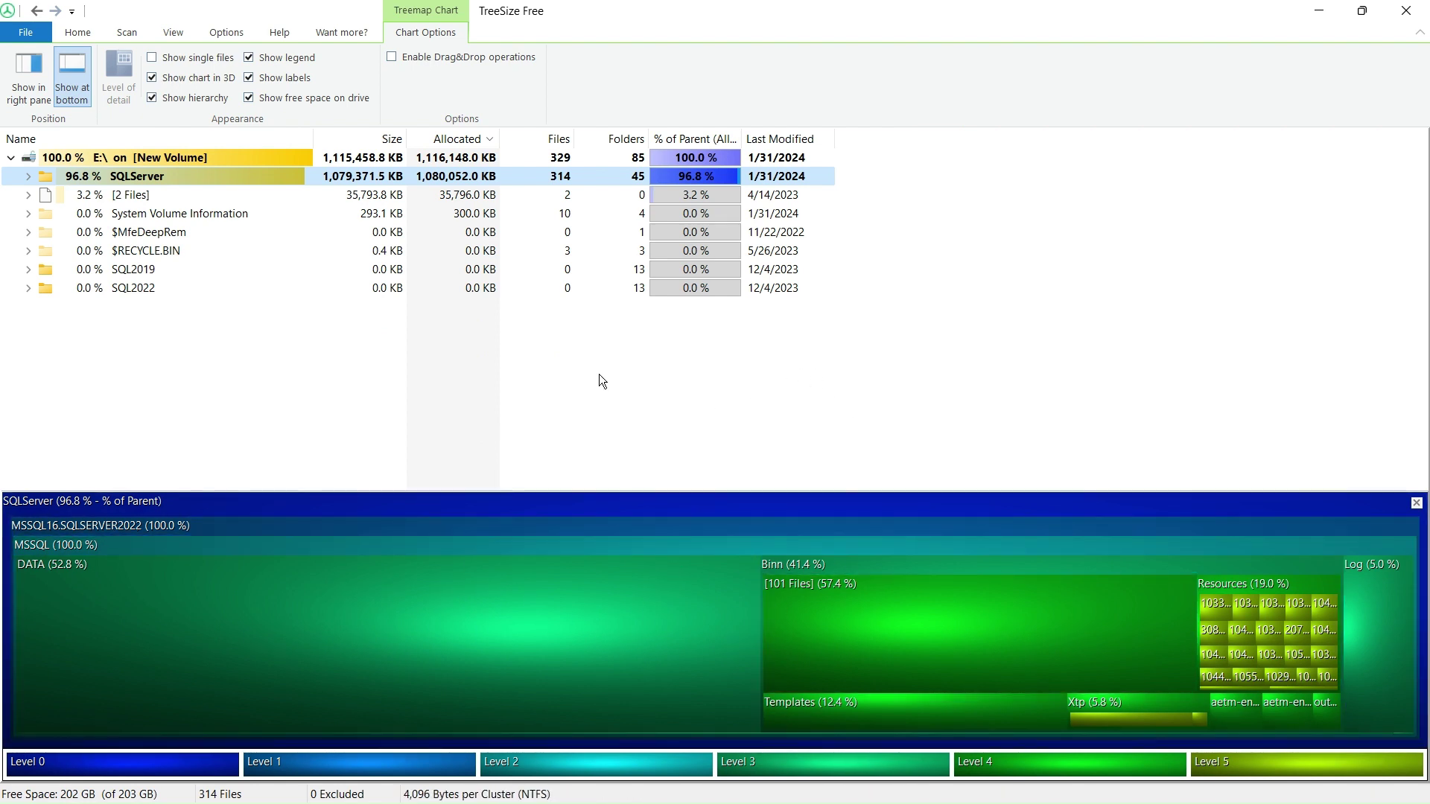
Look over the application options and scan tools, and refresh the scan of the E: drive.
left_click(225, 33)
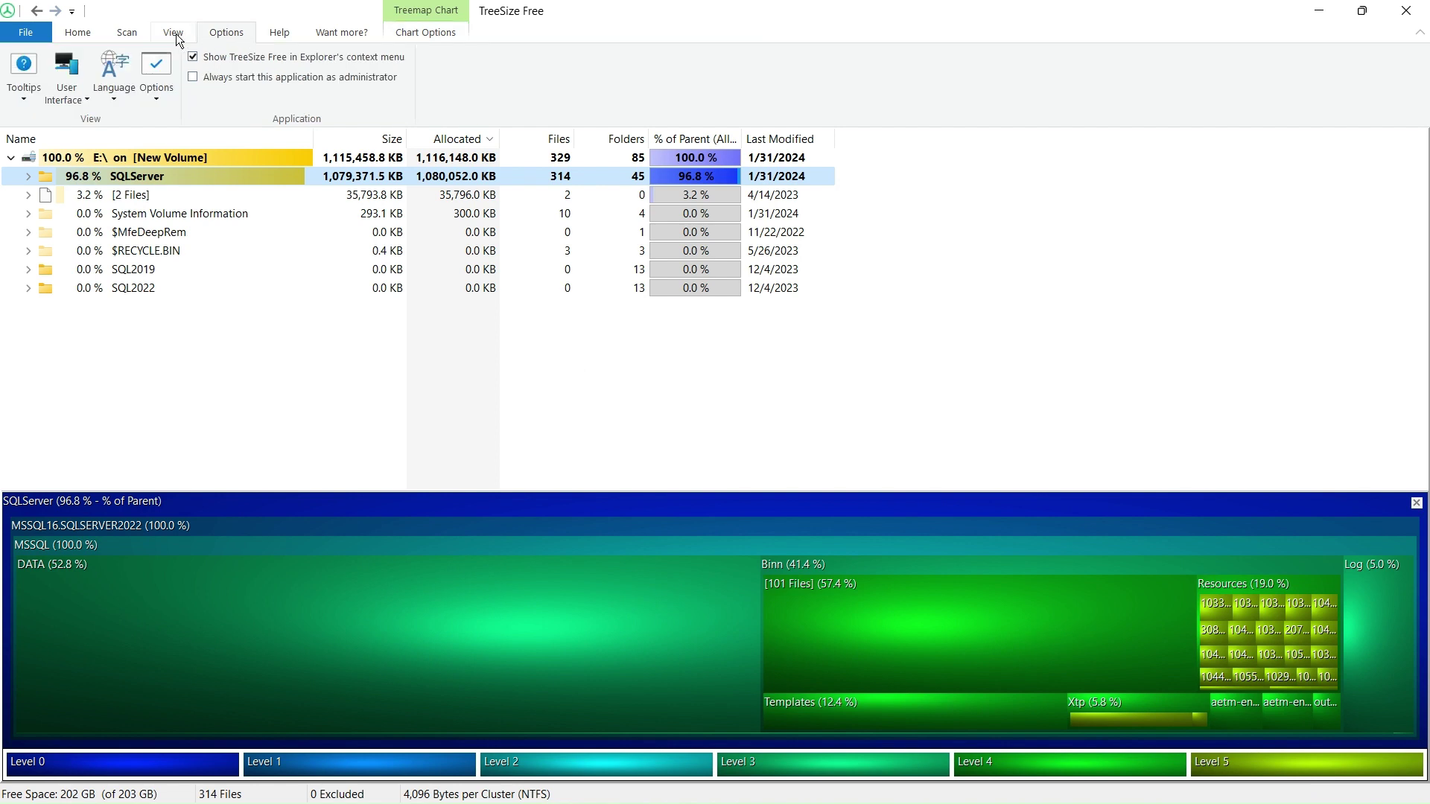
left_click(129, 33)
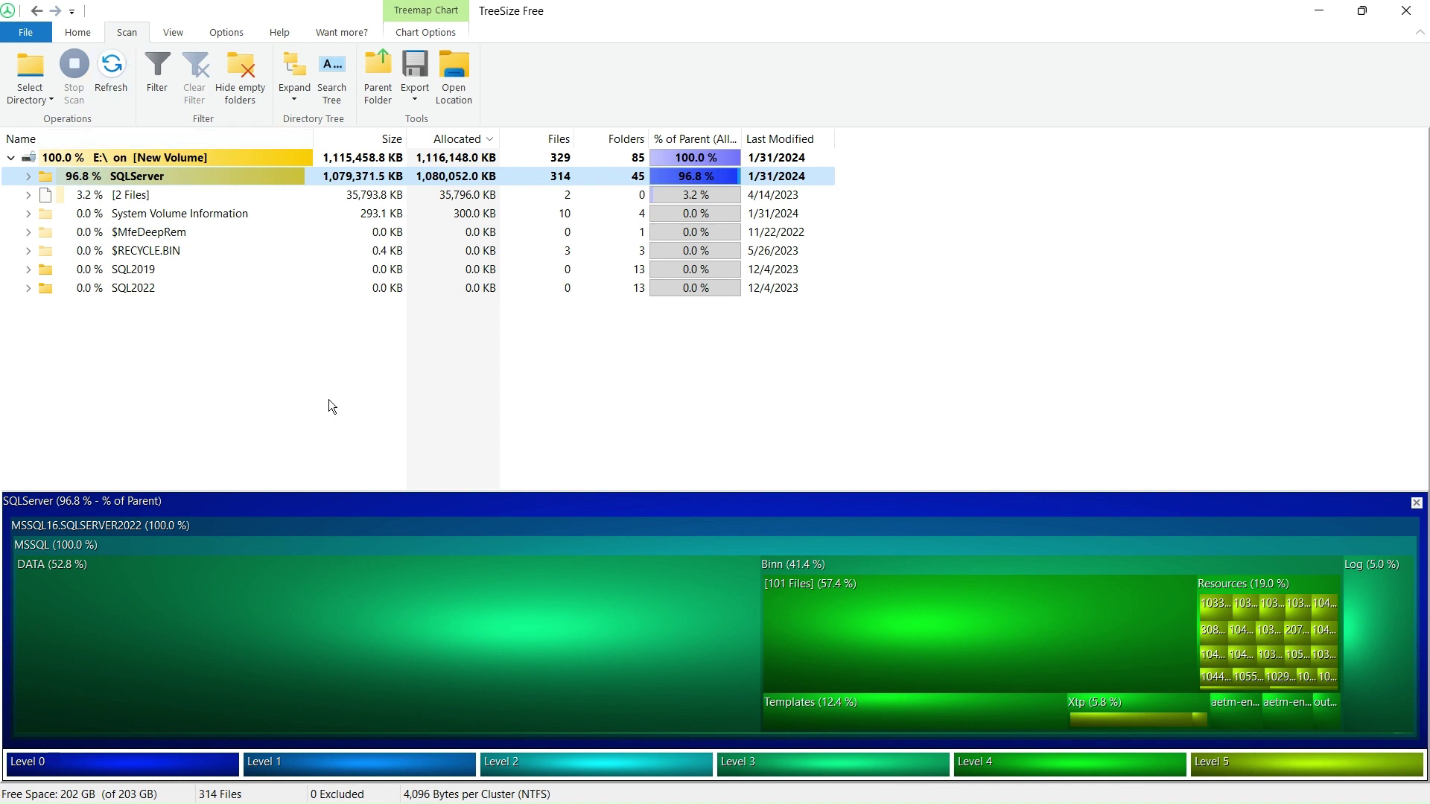
left_click(111, 81)
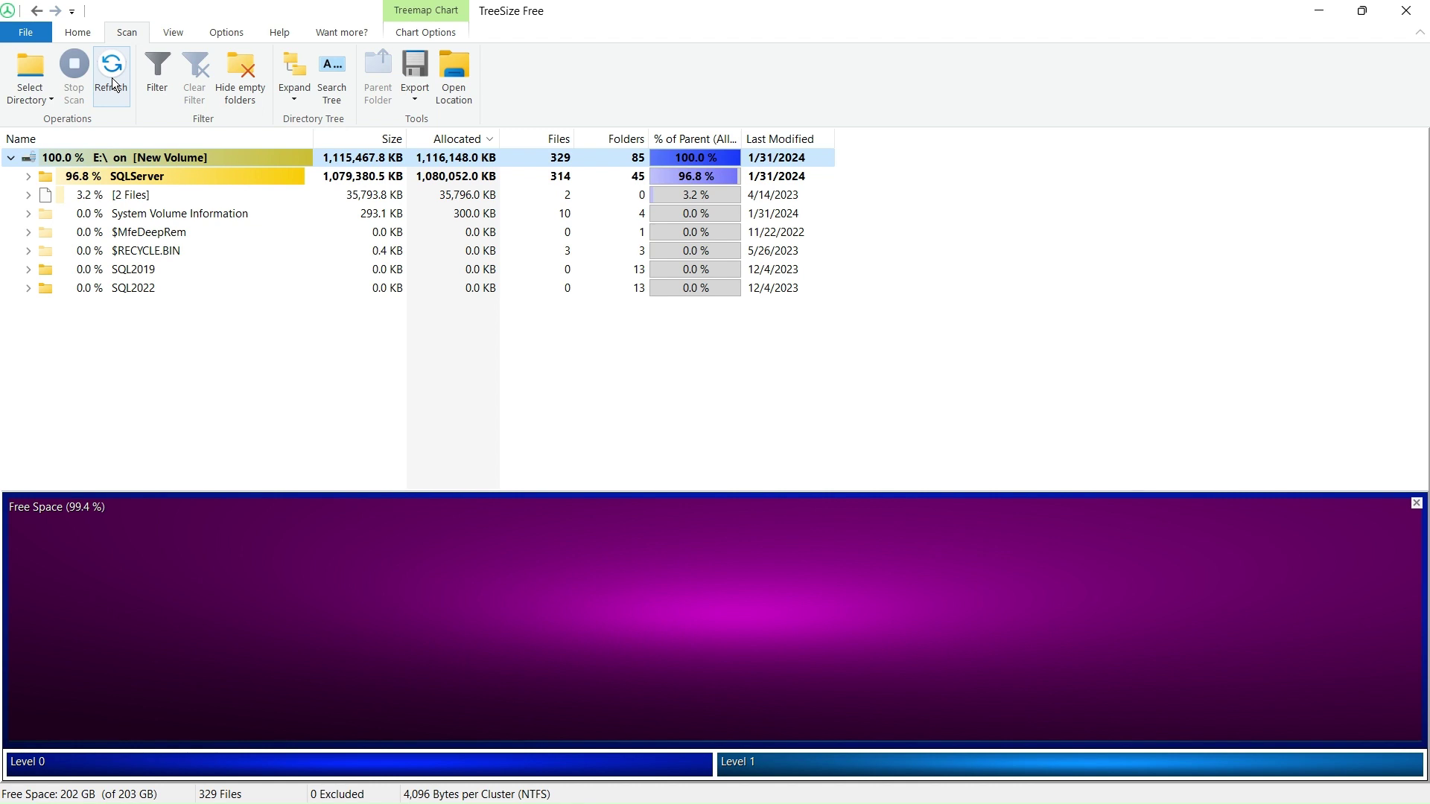
left_click(91, 36)
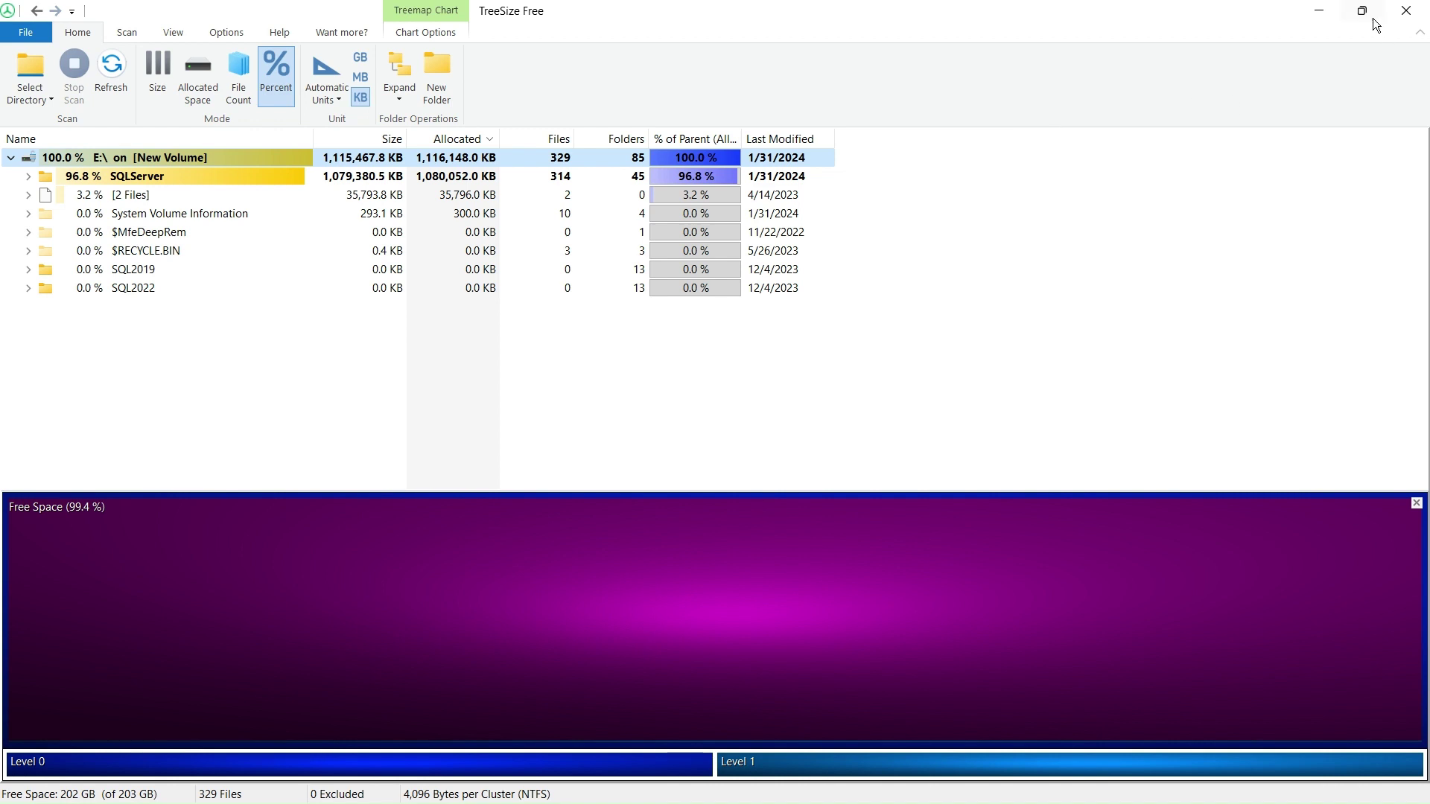
mouse_move(1366, 16)
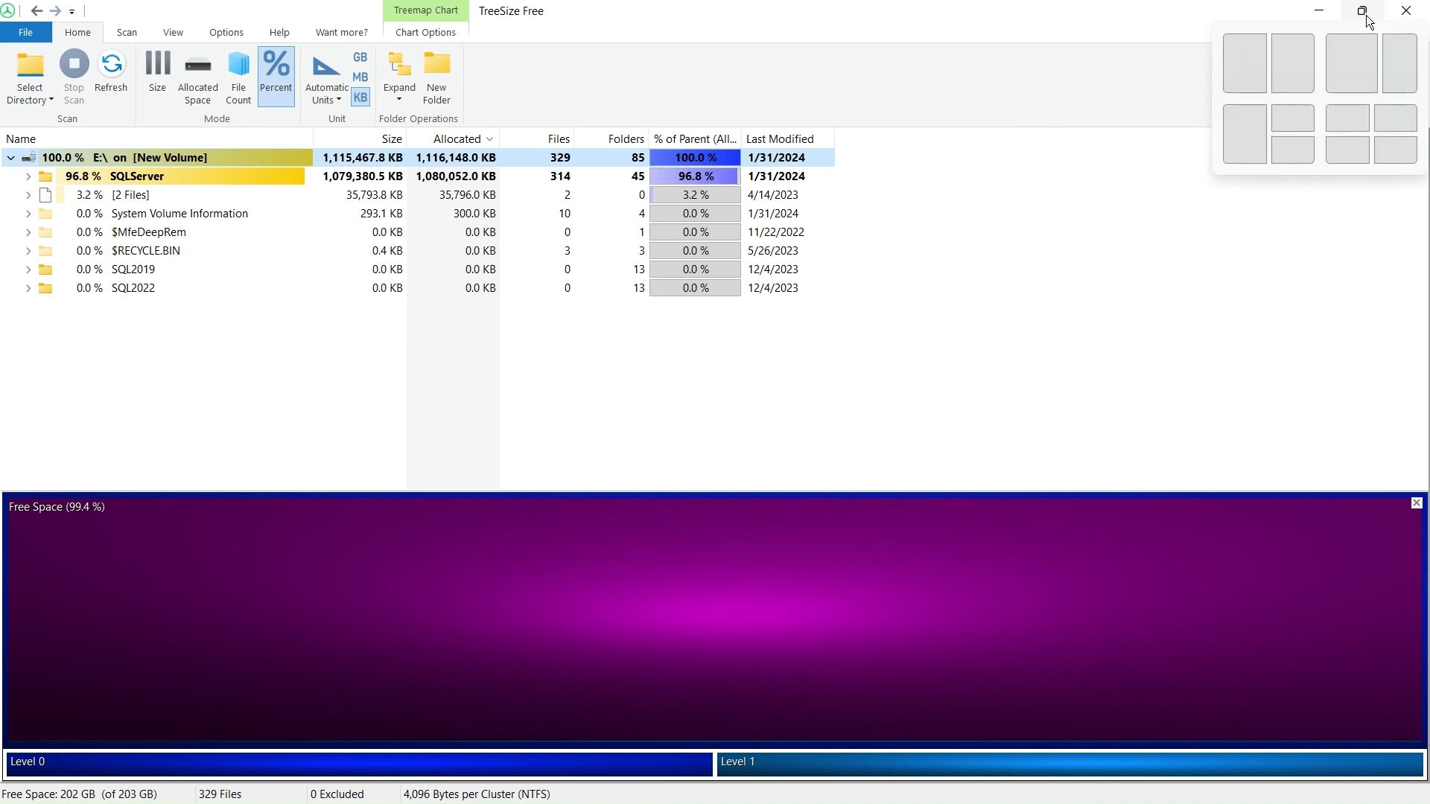